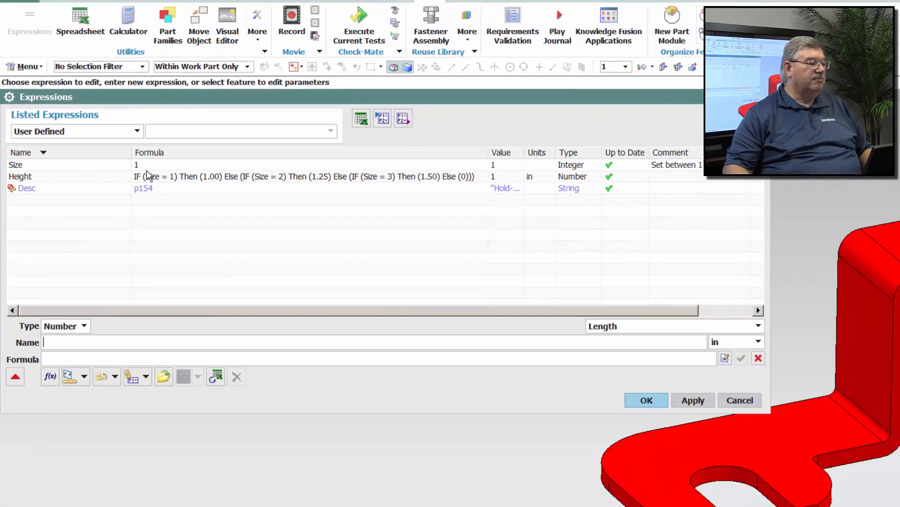
Step: Set the Size expression to 2 and apply it to the bracket
{"action": "left_click", "coordinate": [282, 195]}
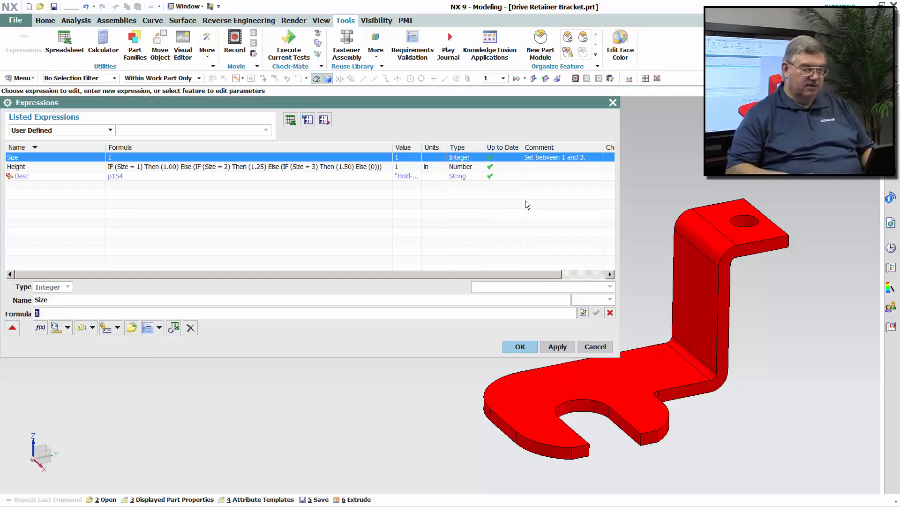
{"action": "type", "text": "2"}
{"action": "key", "text": "Return"}
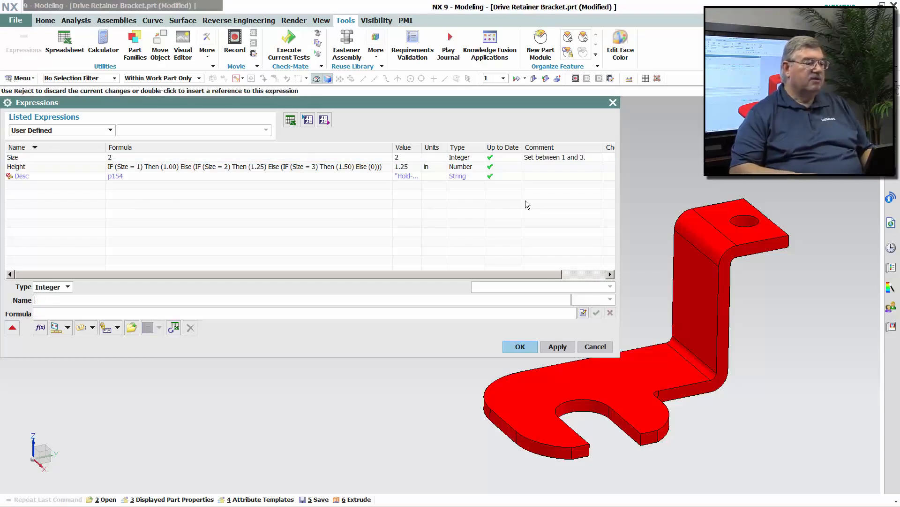
{"action": "left_click", "coordinate": [557, 346]}
Step: Set the Size expression to 3 and apply it to the bracket
{"action": "left_click", "coordinate": [139, 157]}
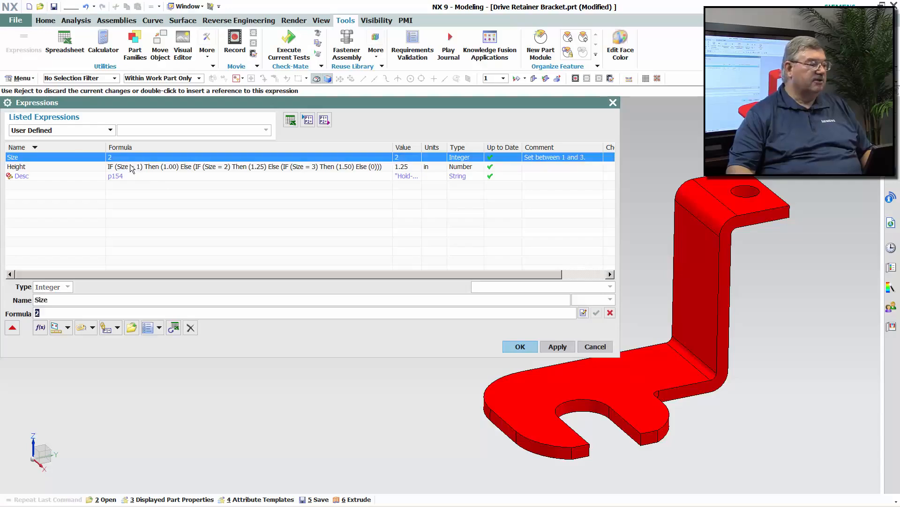
{"action": "type", "text": "3"}
{"action": "key", "text": "Return"}
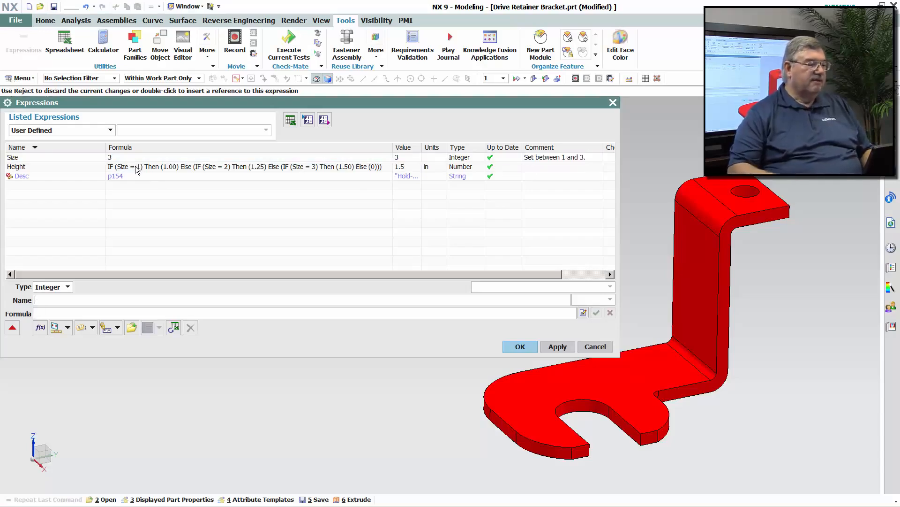
{"action": "left_click", "coordinate": [557, 347]}
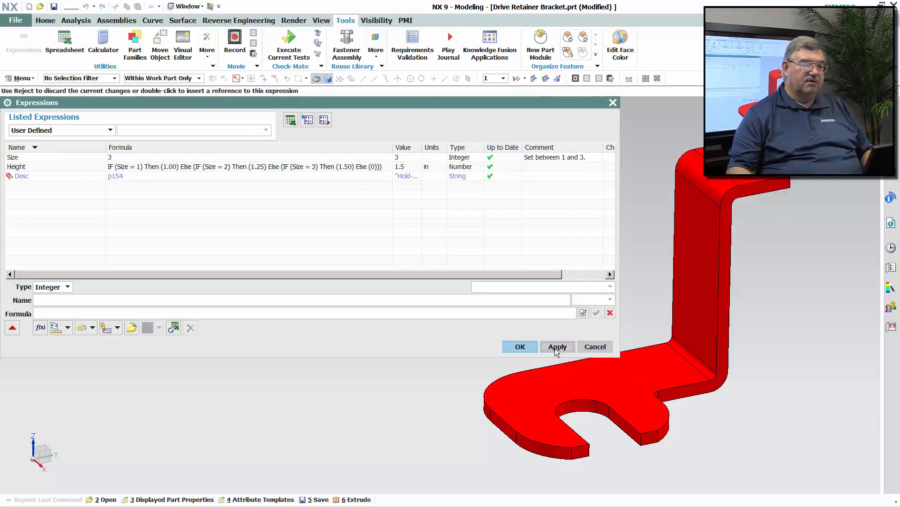
Step: Try the out-of-range value 4 for the Size expression, apply it, and dismiss the update report
{"action": "left_click", "coordinate": [132, 160]}
{"action": "type", "text": "4"}
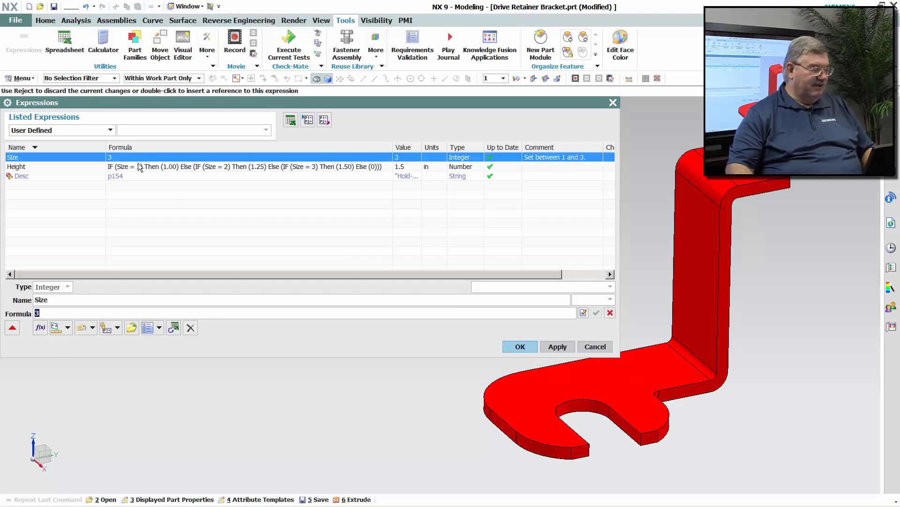
{"action": "key", "text": "Return"}
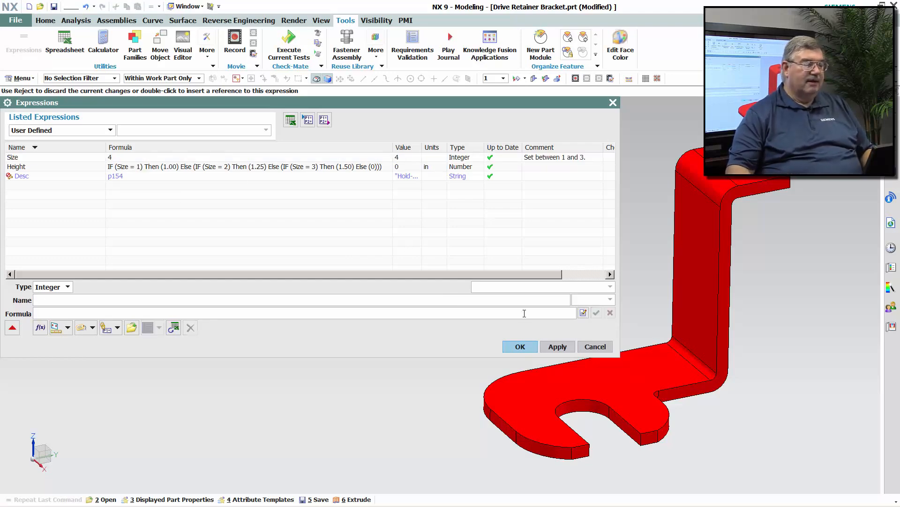
{"action": "left_click", "coordinate": [564, 348]}
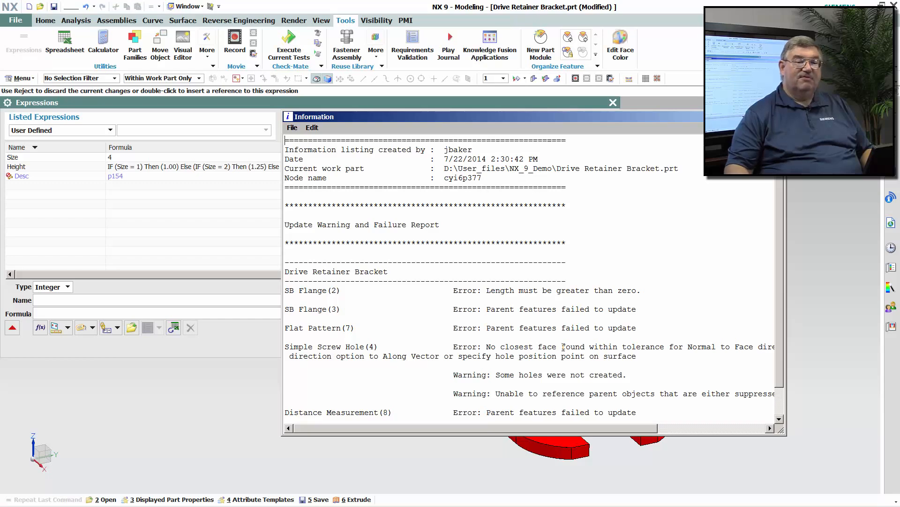
{"action": "left_click", "coordinate": [780, 117]}
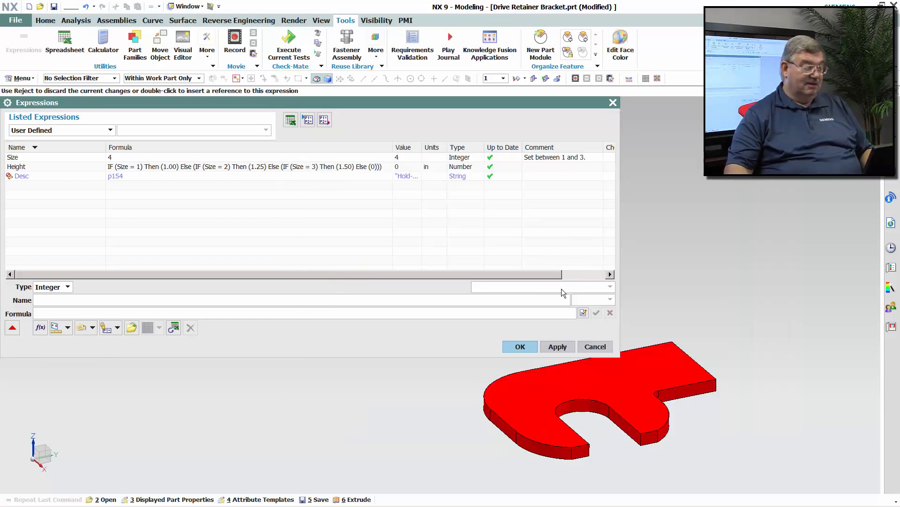
Step: Undo the last Size change, then set the Size expression to 1 and accept the expressions
{"action": "key", "text": "ctrl+z"}
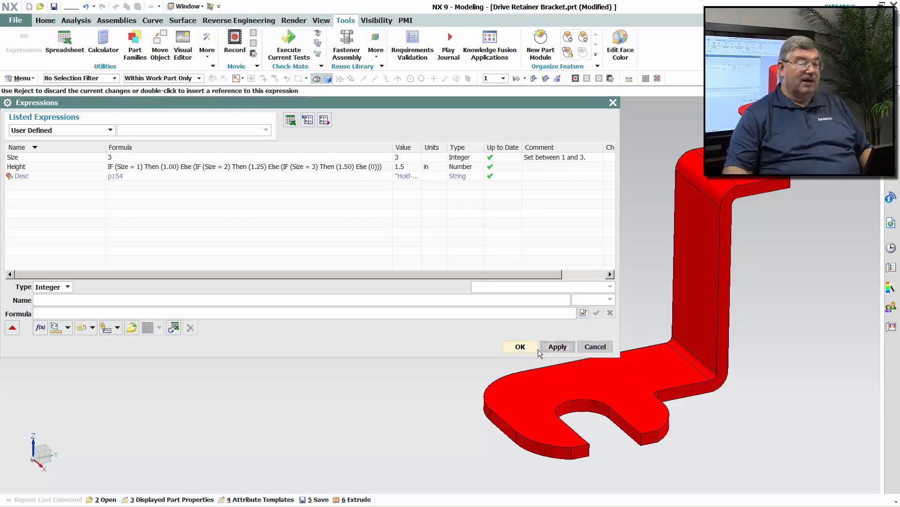
{"action": "left_click", "coordinate": [557, 348]}
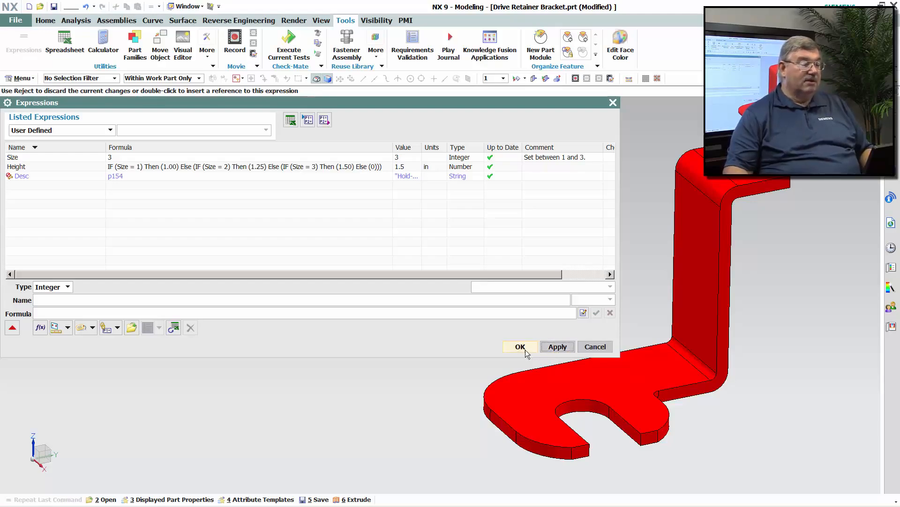
{"action": "left_click", "coordinate": [106, 160]}
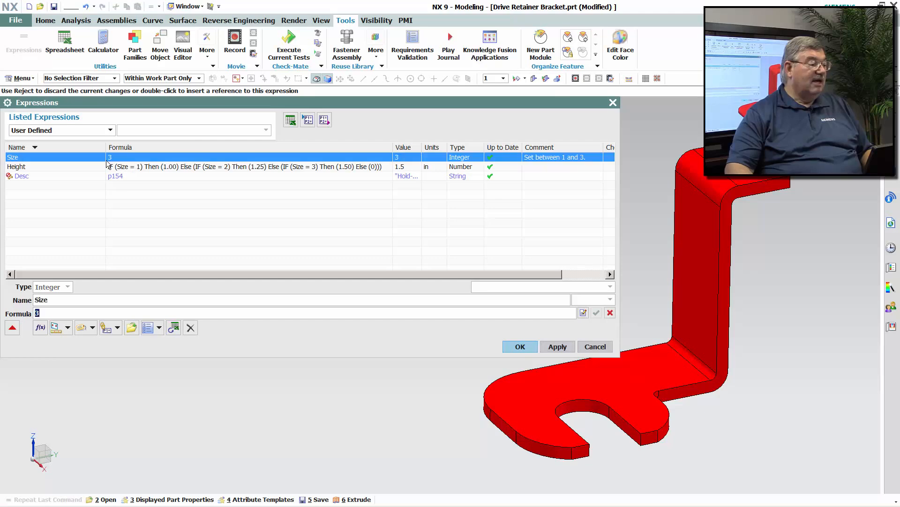
{"action": "type", "text": "1"}
{"action": "key", "text": "Return"}
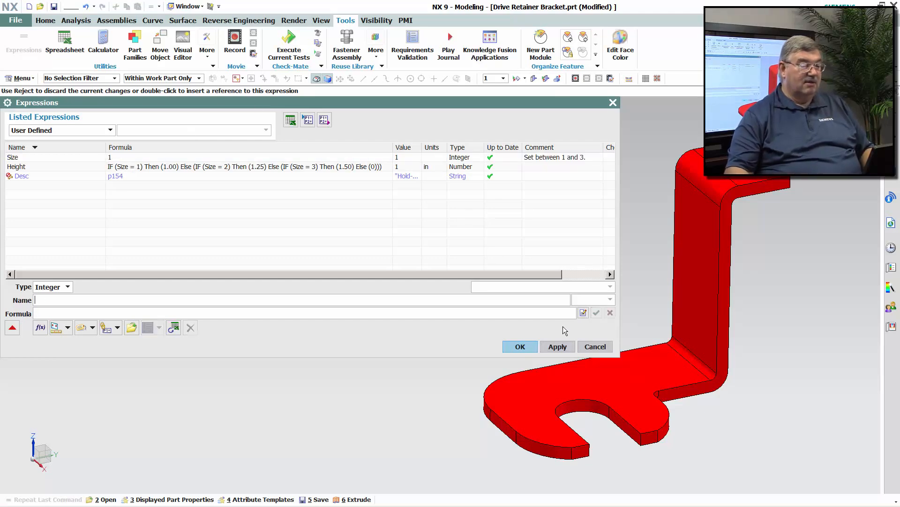
{"action": "left_click", "coordinate": [524, 348]}
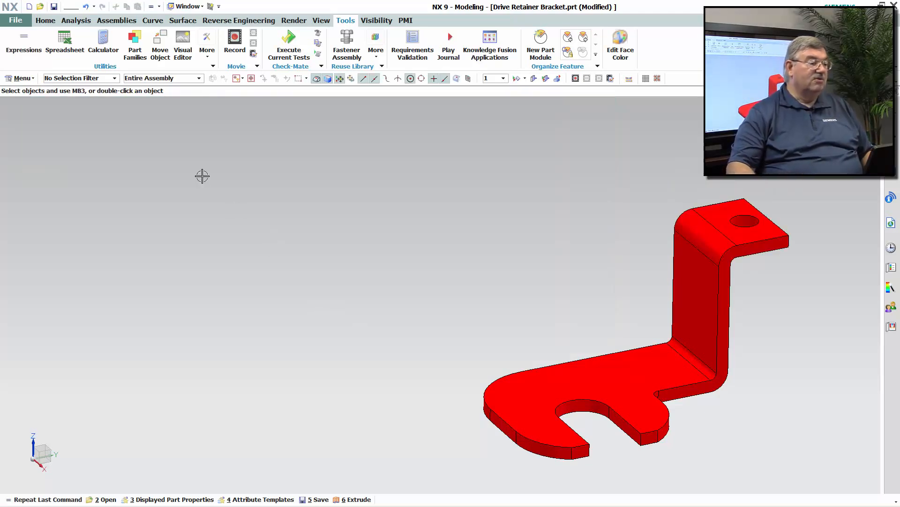
Step: Define a part-file attribute template titled Size in the General category, as an integer constrained to a list of 1, 2 and 3
{"action": "left_click", "coordinate": [15, 20]}
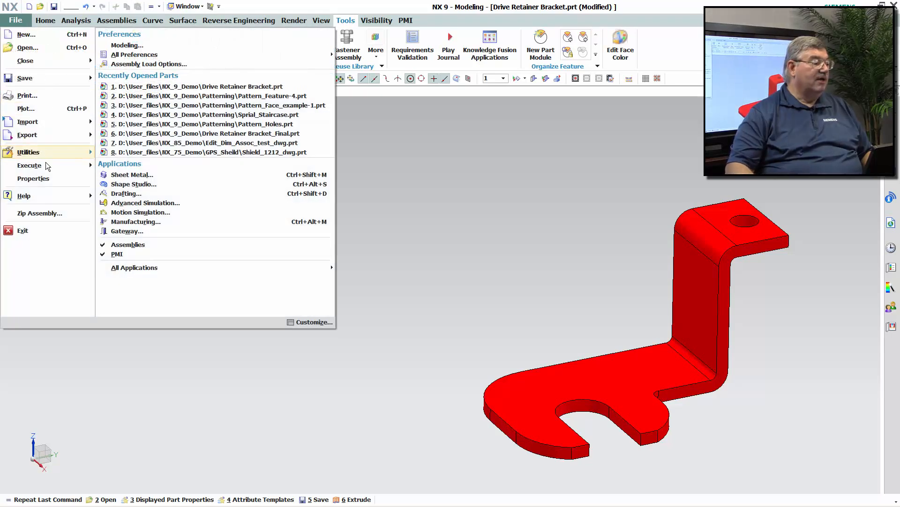
{"action": "mouse_move", "coordinate": [42, 158]}
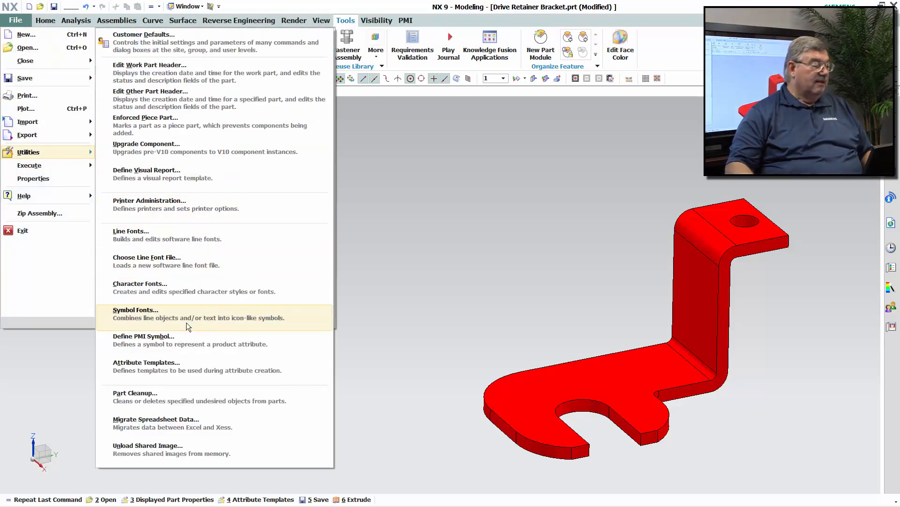
{"action": "left_click", "coordinate": [190, 368]}
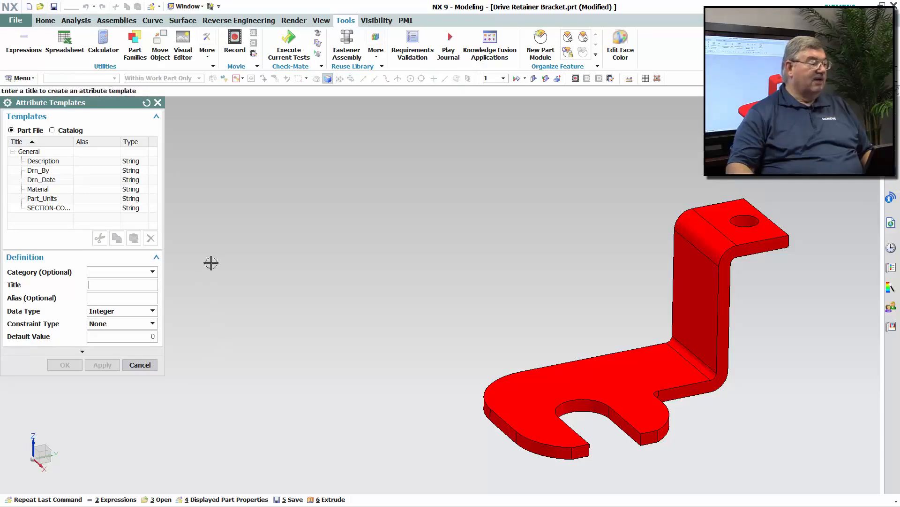
{"action": "left_click", "coordinate": [152, 271]}
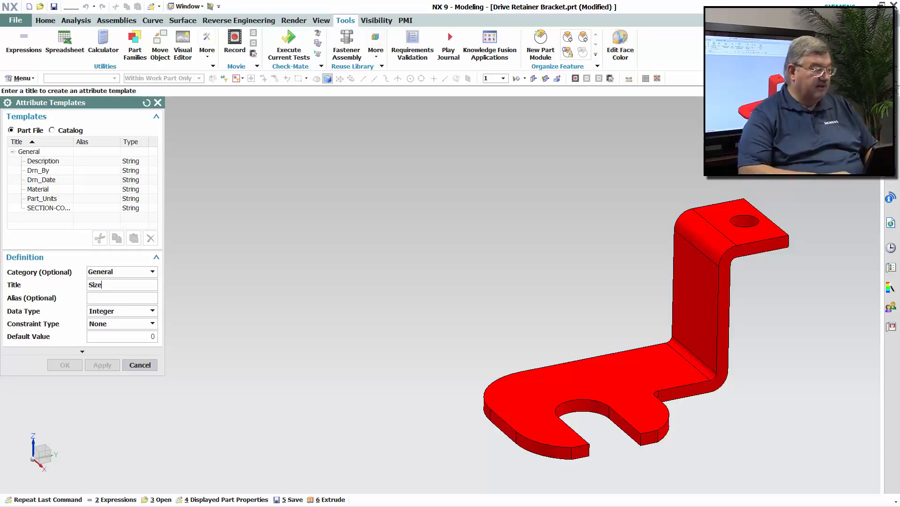
{"action": "left_click", "coordinate": [126, 327]}
{"action": "left_click", "coordinate": [113, 370]}
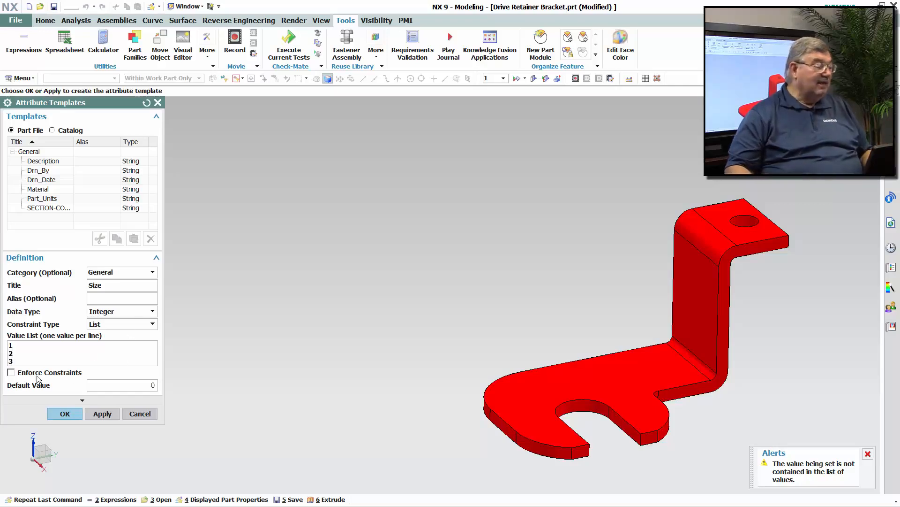
Step: Enforce the constraints on the Size attribute template, set its default value to 1, and create it
{"action": "left_click", "coordinate": [12, 374]}
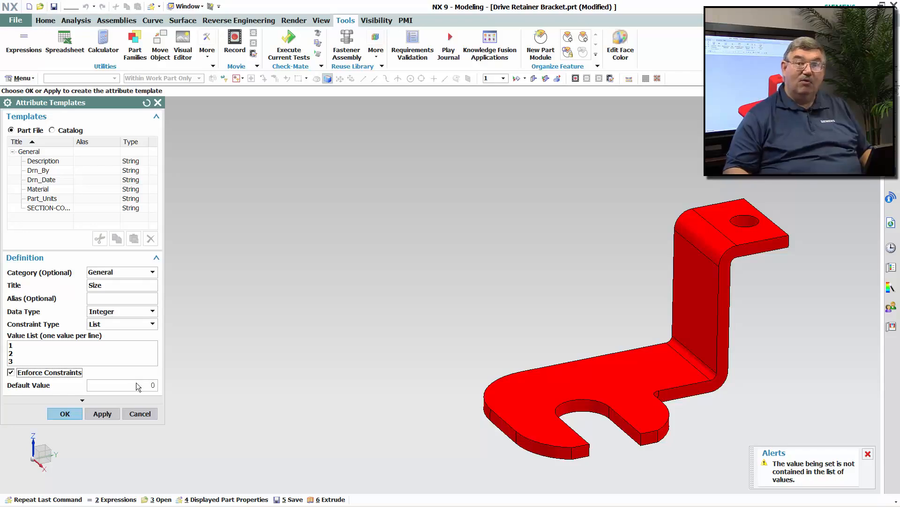
{"action": "key", "text": "Tab"}
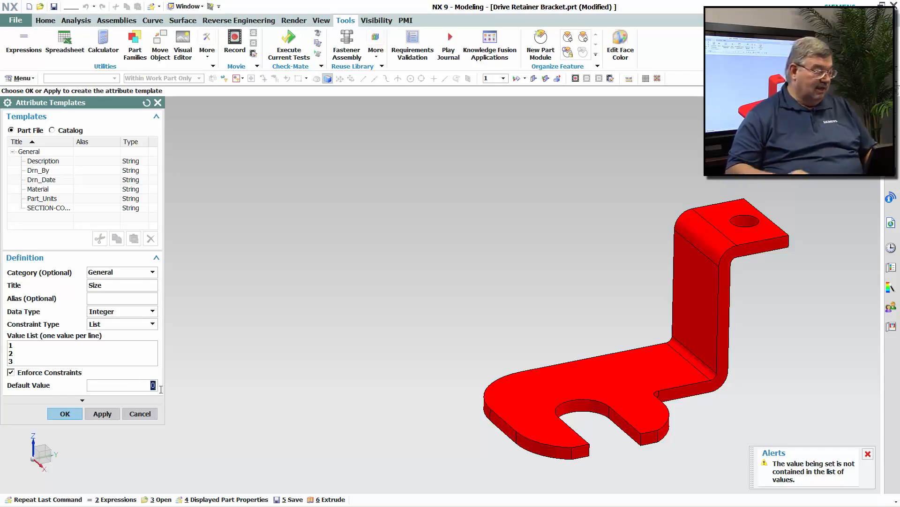
{"action": "type", "text": "1"}
{"action": "key", "text": "Return"}
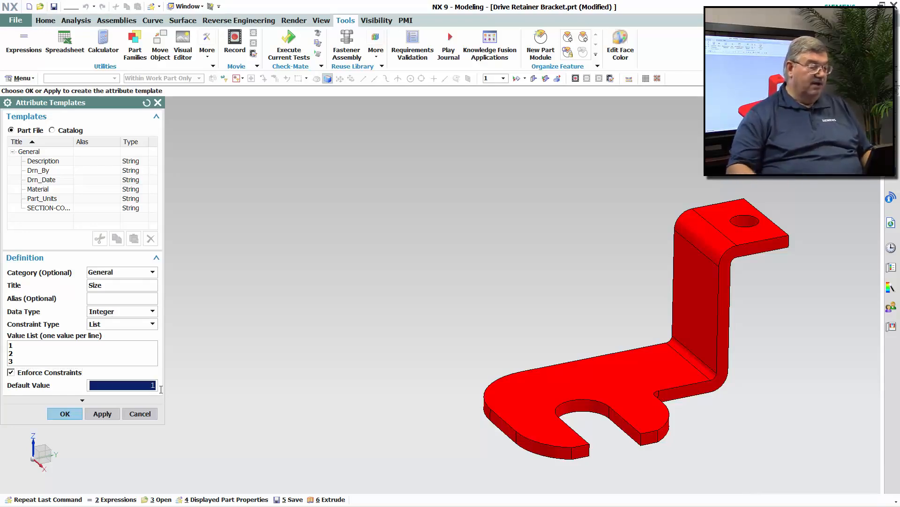
{"action": "left_click", "coordinate": [65, 416]}
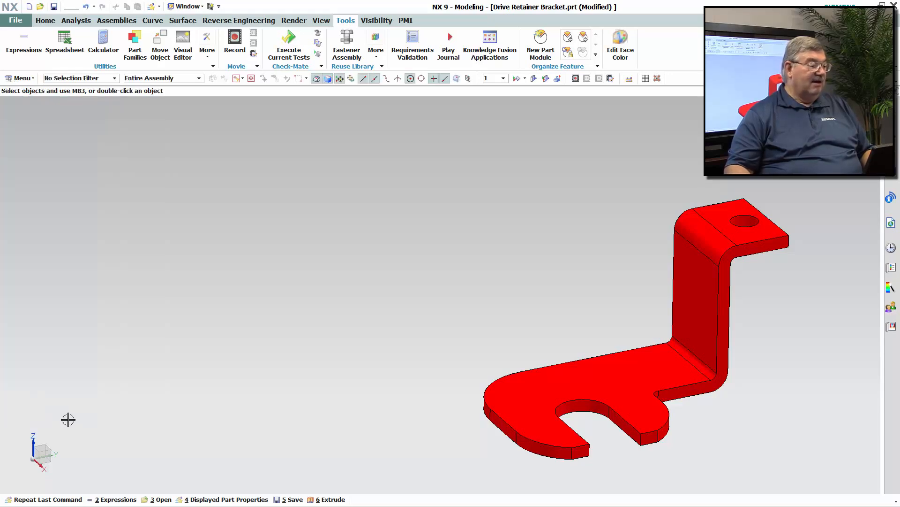
Step: Add the Size attribute to the displayed part's properties from its template, with the value 1
{"action": "left_click", "coordinate": [19, 21]}
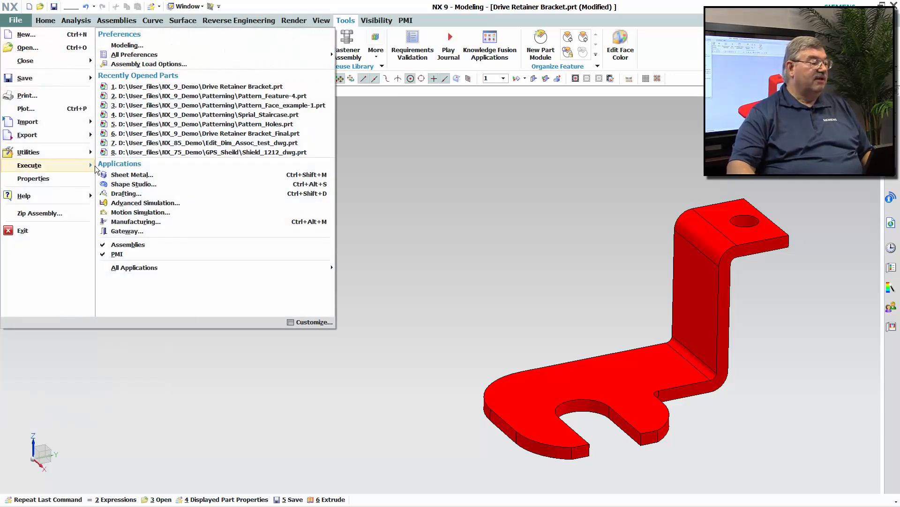
{"action": "left_click", "coordinate": [52, 178]}
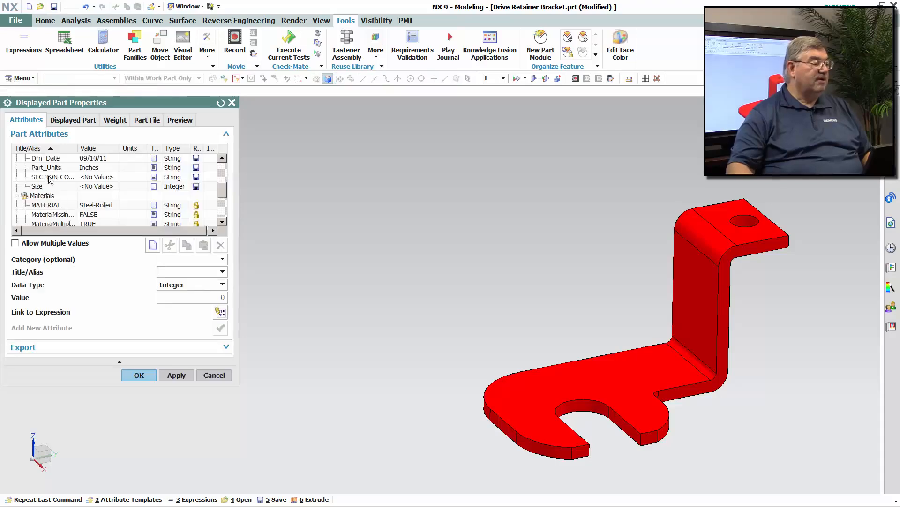
{"action": "scroll", "coordinate": [52, 185], "scroll_direction": "down", "scroll_amount": 3}
{"action": "scroll", "coordinate": [62, 194], "scroll_direction": "up", "scroll_amount": 2}
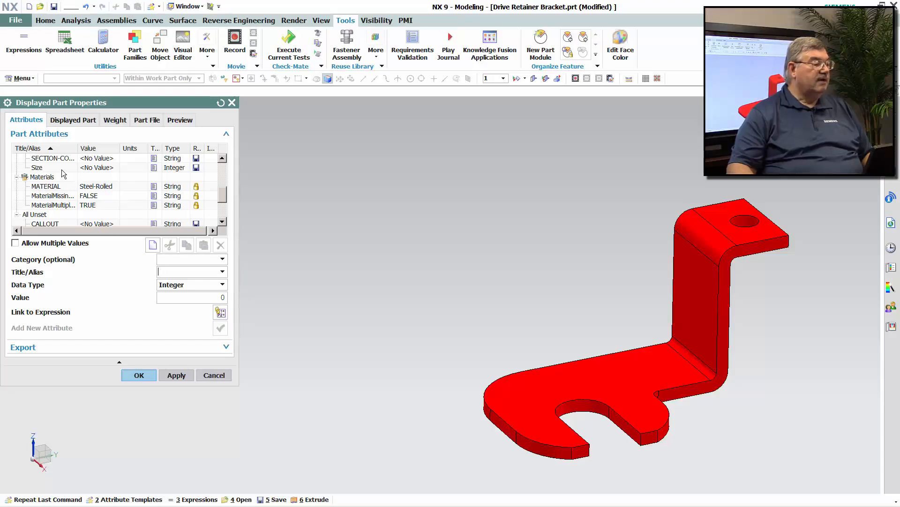
{"action": "scroll", "coordinate": [63, 175], "scroll_direction": "down", "scroll_amount": 2}
{"action": "left_click", "coordinate": [60, 217]}
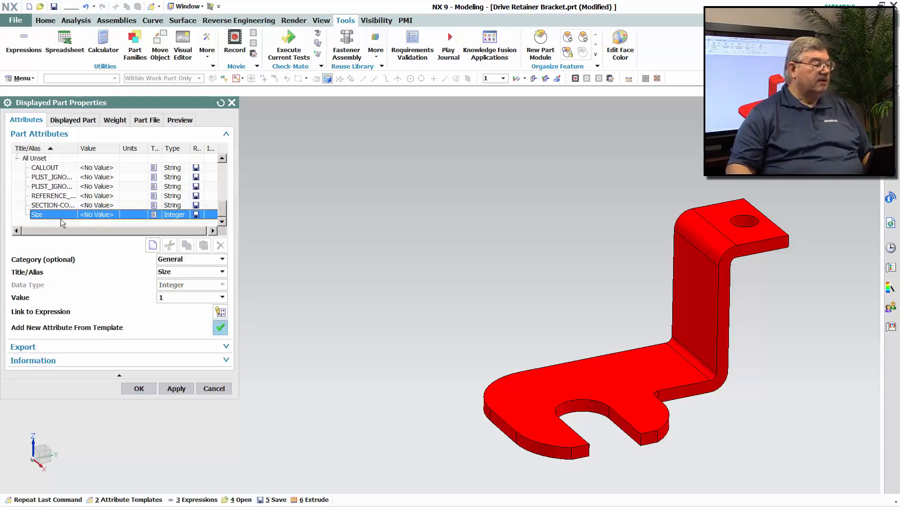
{"action": "left_click", "coordinate": [220, 329]}
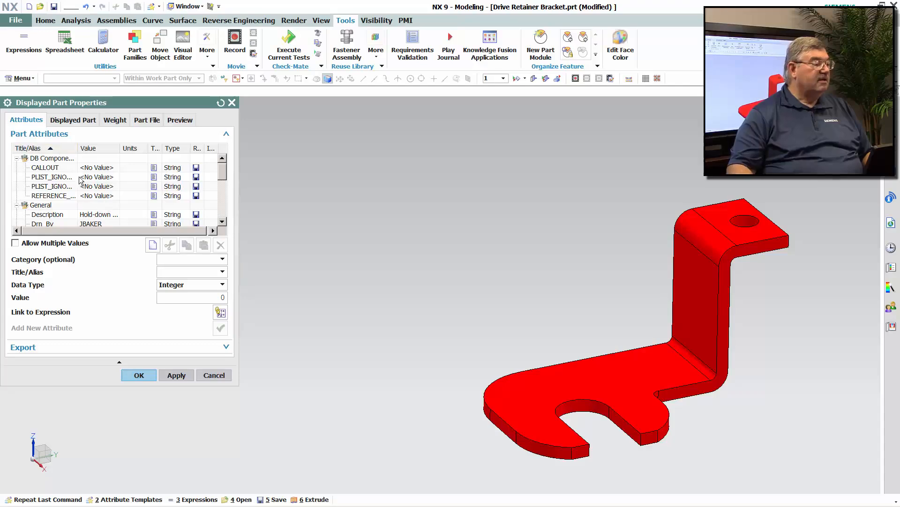
Step: Check the selectable values of the part's new Size attribute, keep 1, and accept the part properties
{"action": "scroll", "coordinate": [79, 182], "scroll_direction": "down", "scroll_amount": 3}
{"action": "left_click", "coordinate": [62, 178]}
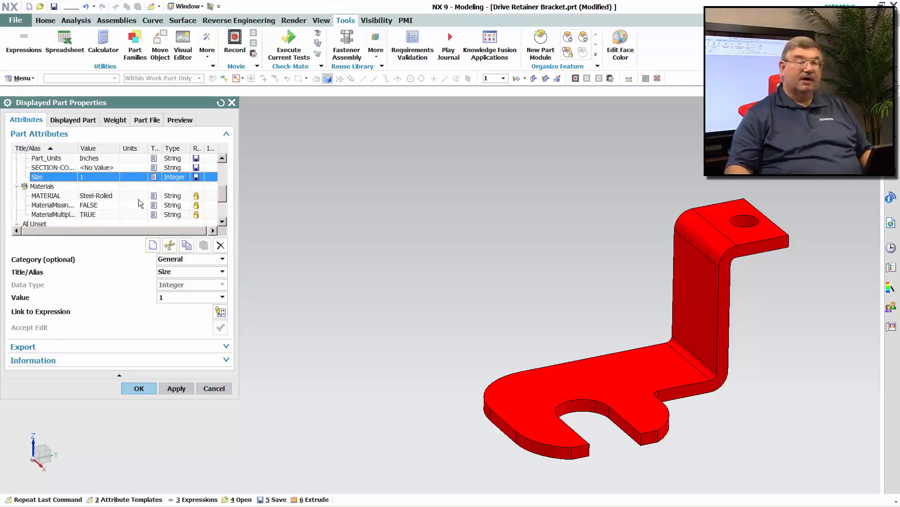
{"action": "left_click", "coordinate": [179, 299]}
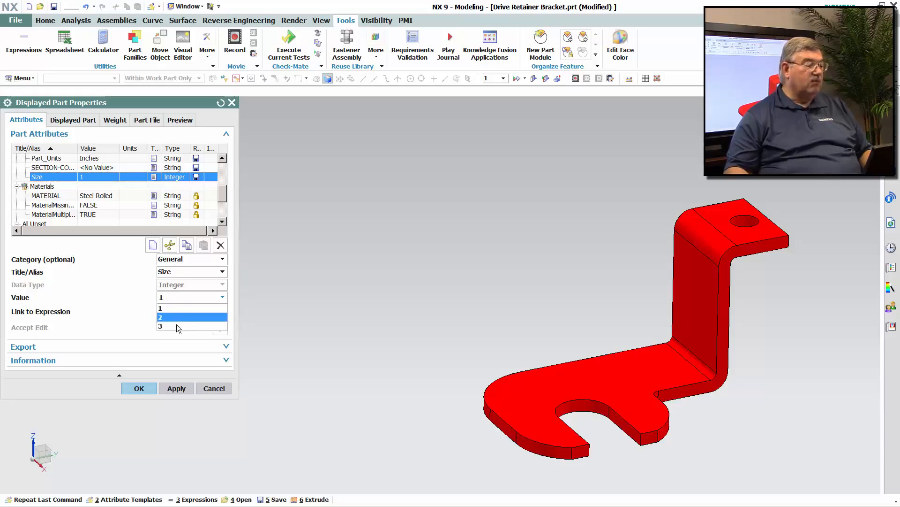
{"action": "left_click", "coordinate": [143, 391]}
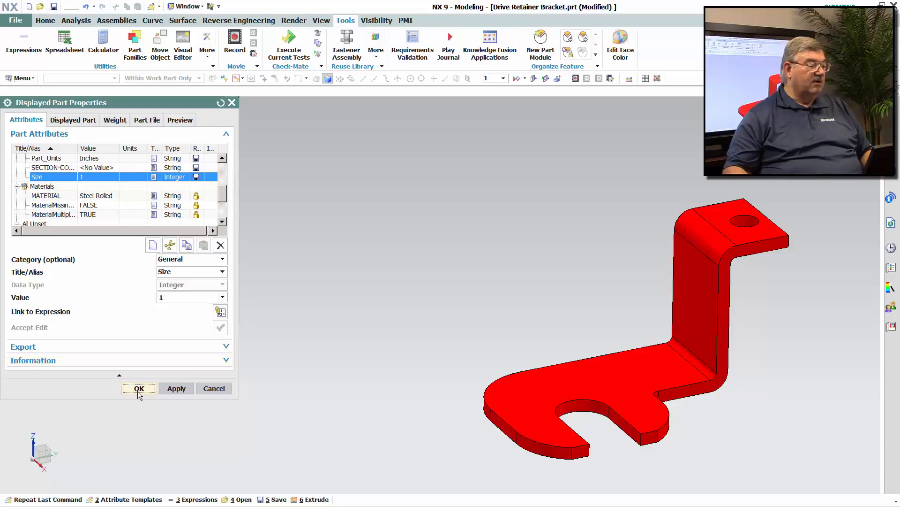
{"action": "left_click", "coordinate": [138, 388]}
Step: Replace the Size expression's formula with a reference to the part's Size attribute, and accept the expression changes
{"action": "left_click", "coordinate": [25, 43]}
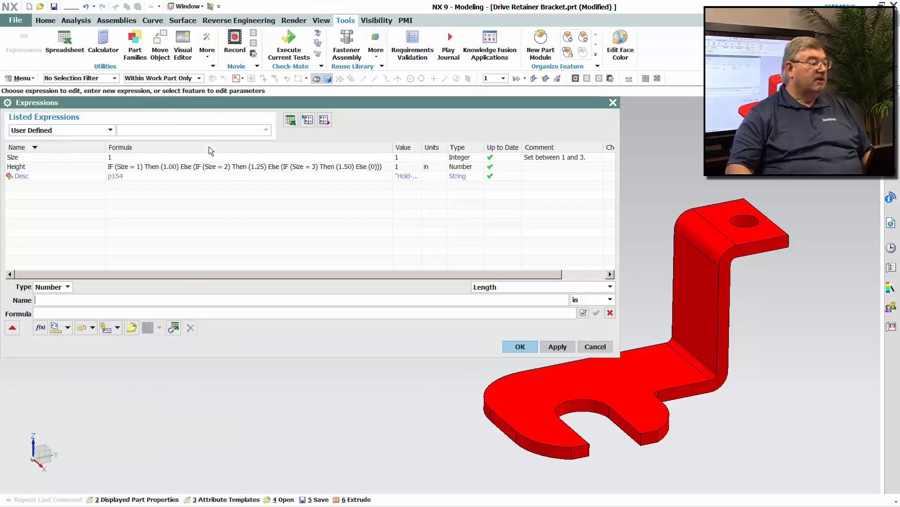
{"action": "left_click", "coordinate": [93, 160]}
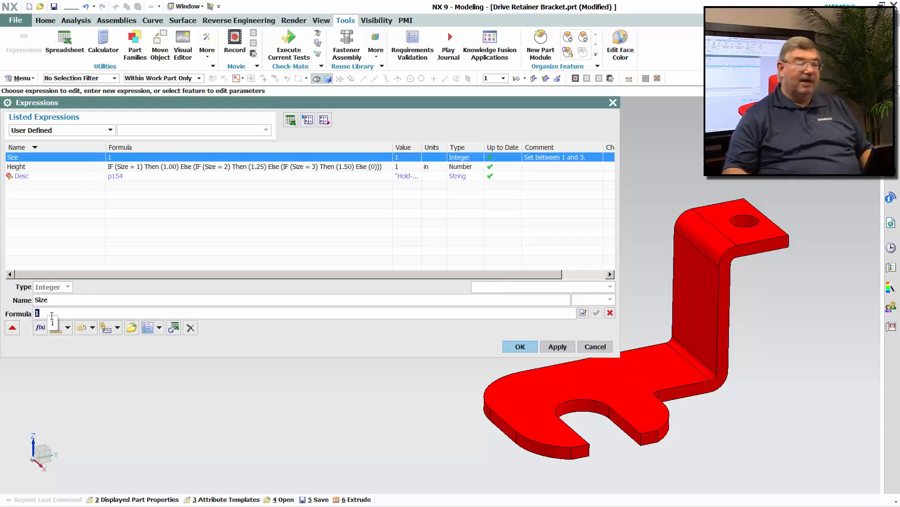
{"action": "left_click", "coordinate": [86, 331]}
{"action": "scroll", "coordinate": [68, 184], "scroll_direction": "down", "scroll_amount": 2}
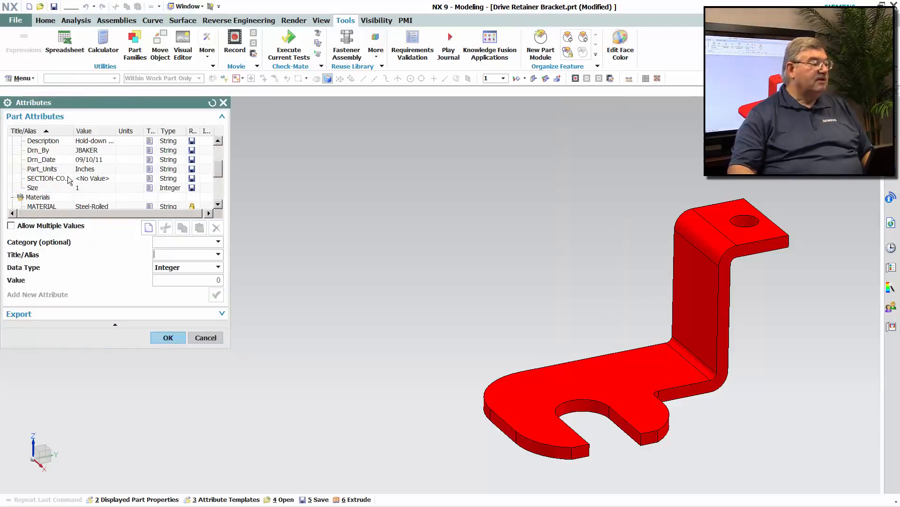
{"action": "left_click", "coordinate": [56, 190]}
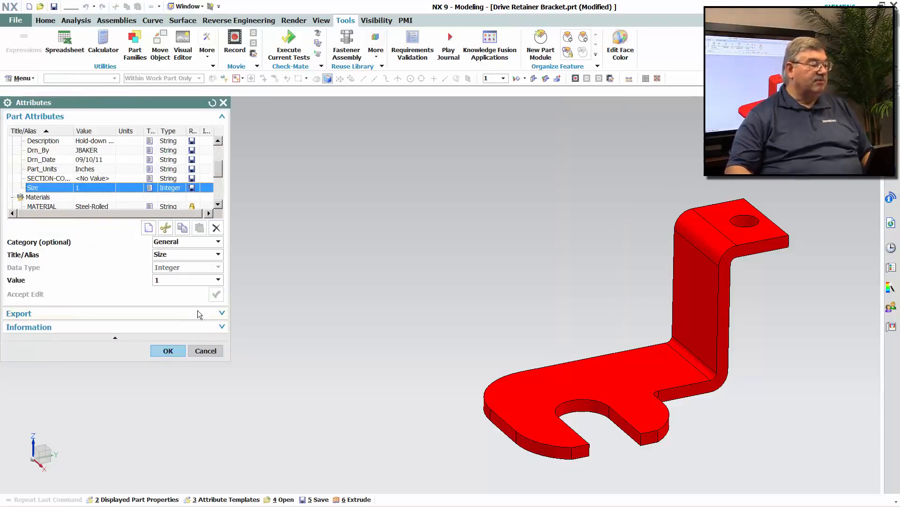
{"action": "left_click", "coordinate": [168, 351]}
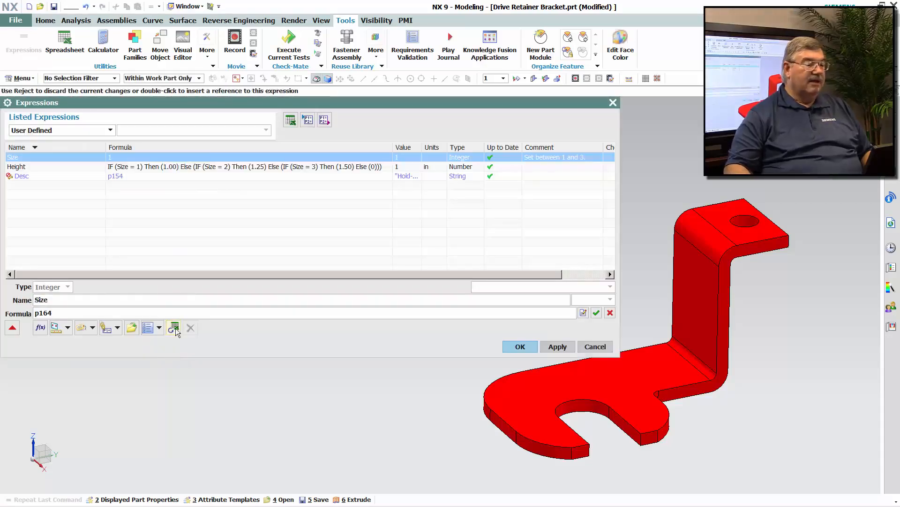
{"action": "left_click", "coordinate": [596, 314]}
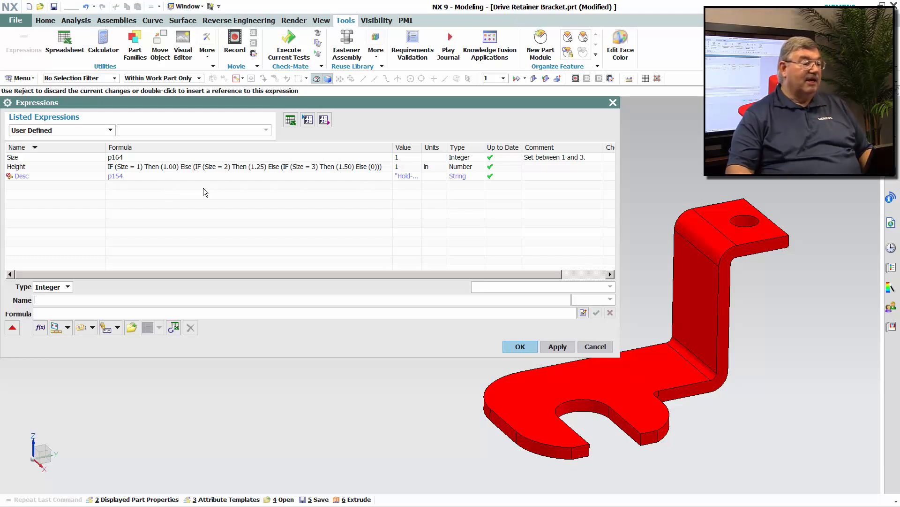
{"action": "left_click", "coordinate": [520, 347]}
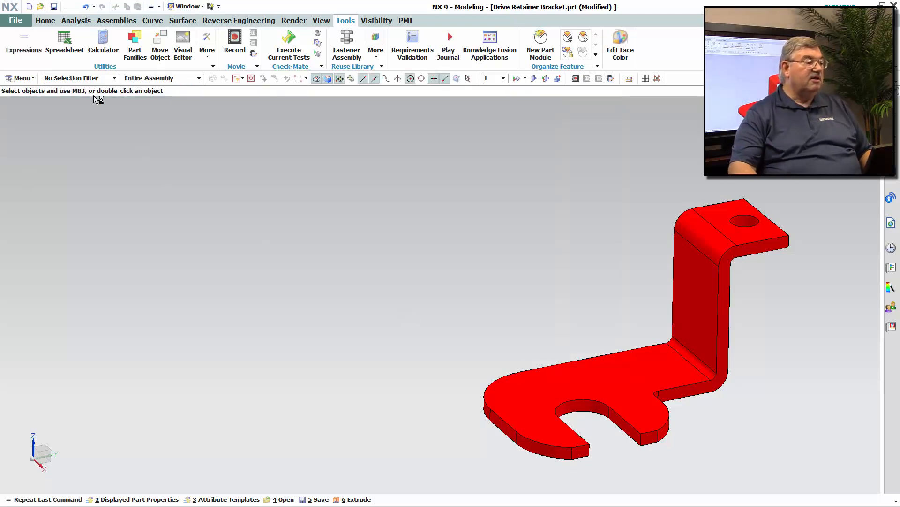
Step: Set the Size attribute in the displayed part's properties to 2 and apply it to the bracket
{"action": "left_click", "coordinate": [19, 21]}
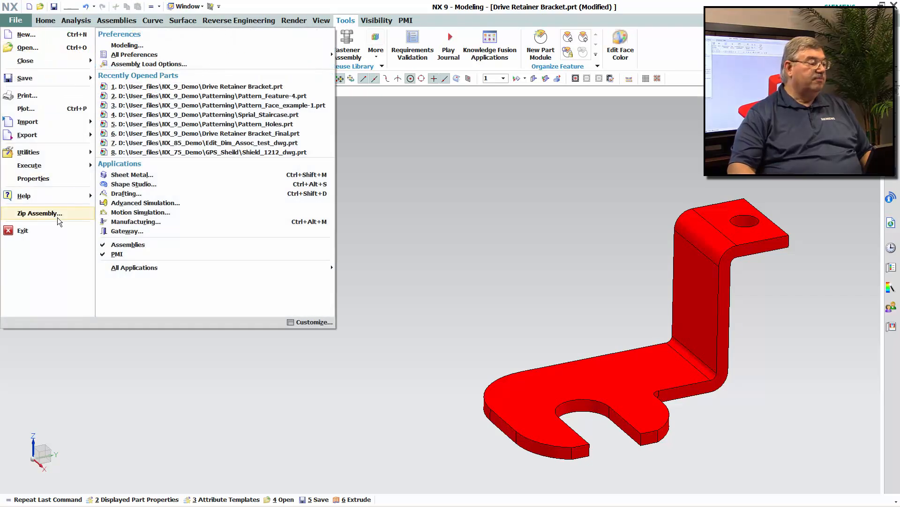
{"action": "left_click", "coordinate": [53, 185]}
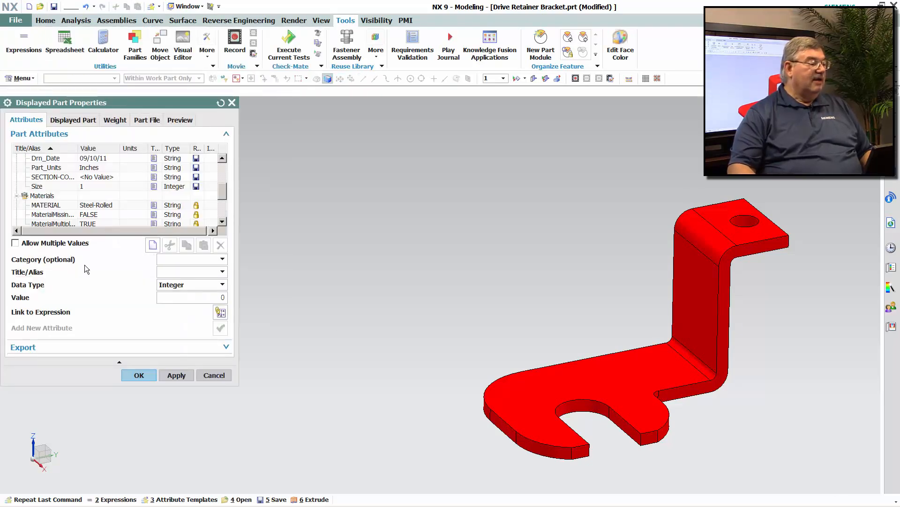
{"action": "scroll", "coordinate": [71, 200], "scroll_direction": "down", "scroll_amount": 1}
{"action": "left_click", "coordinate": [52, 158]}
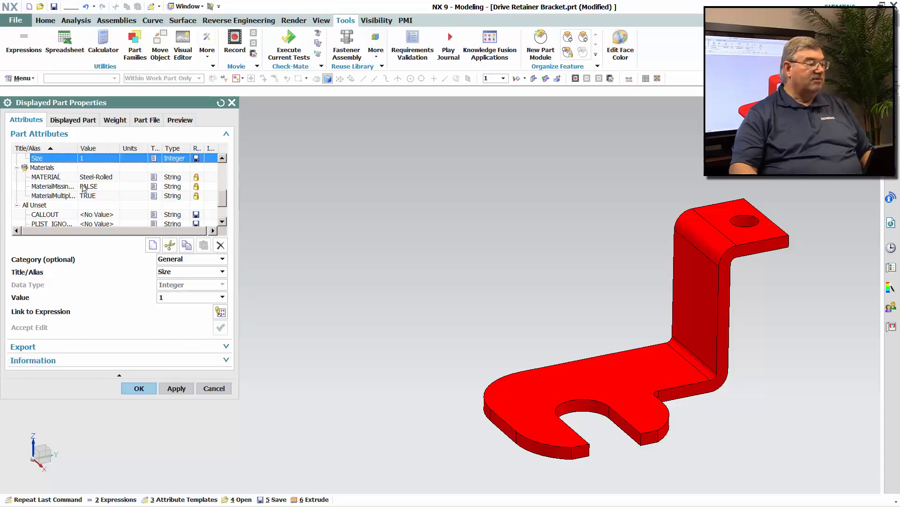
{"action": "left_click", "coordinate": [178, 297]}
{"action": "left_click", "coordinate": [176, 318]}
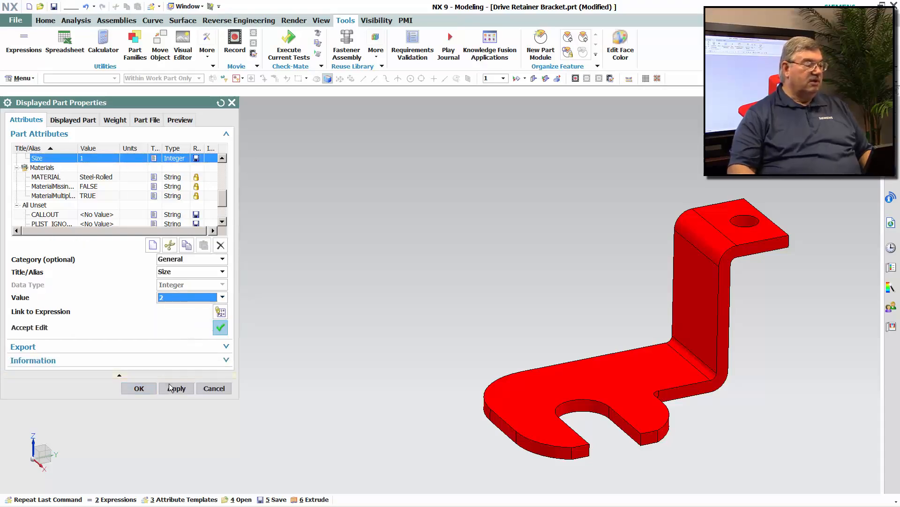
{"action": "left_click", "coordinate": [178, 389]}
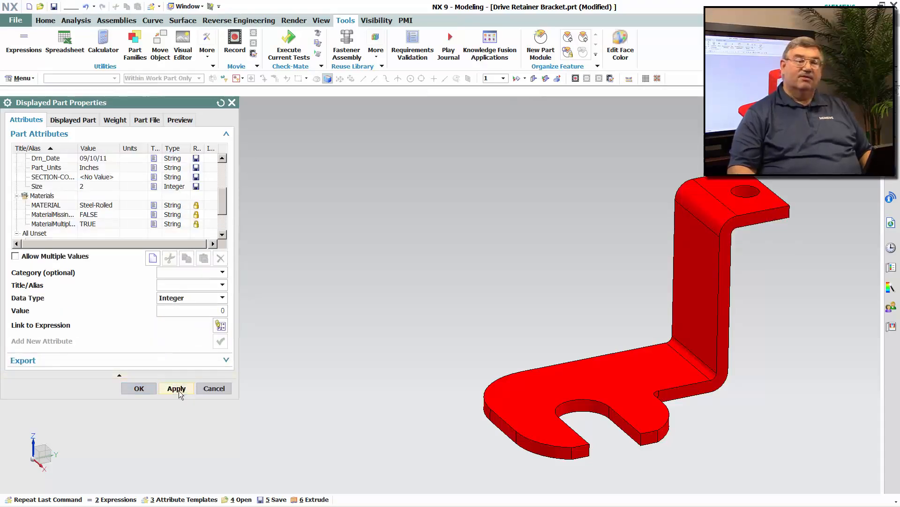
Step: Set the part's Size attribute to 3, apply it to the bracket, and accept the part properties
{"action": "left_click", "coordinate": [100, 187]}
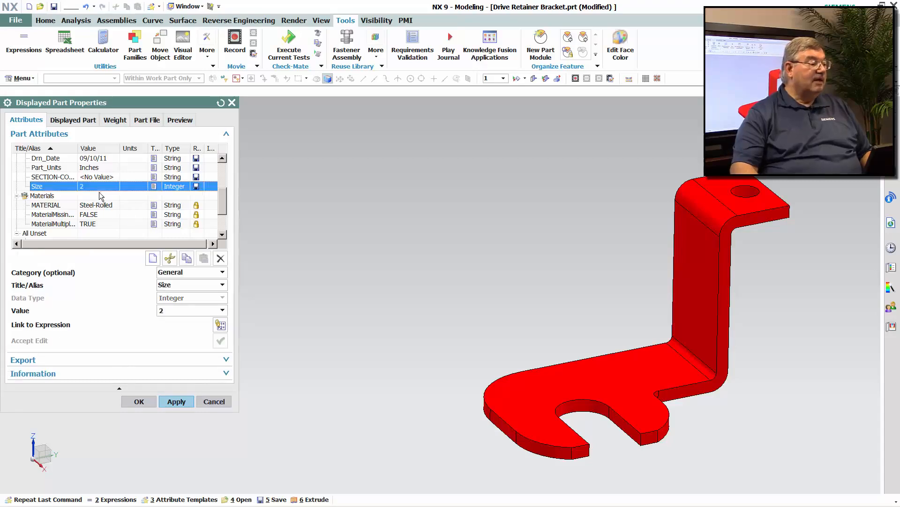
{"action": "left_click", "coordinate": [180, 311]}
{"action": "left_click", "coordinate": [173, 342]}
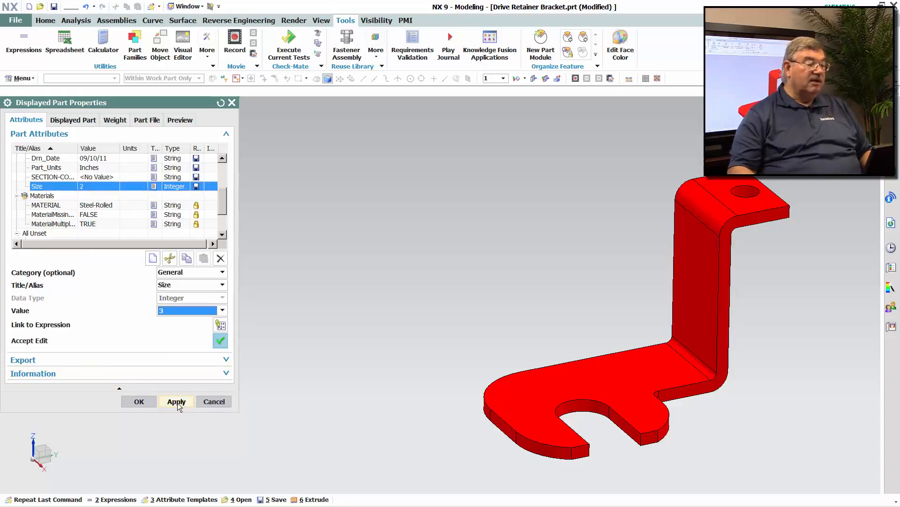
{"action": "left_click", "coordinate": [177, 402]}
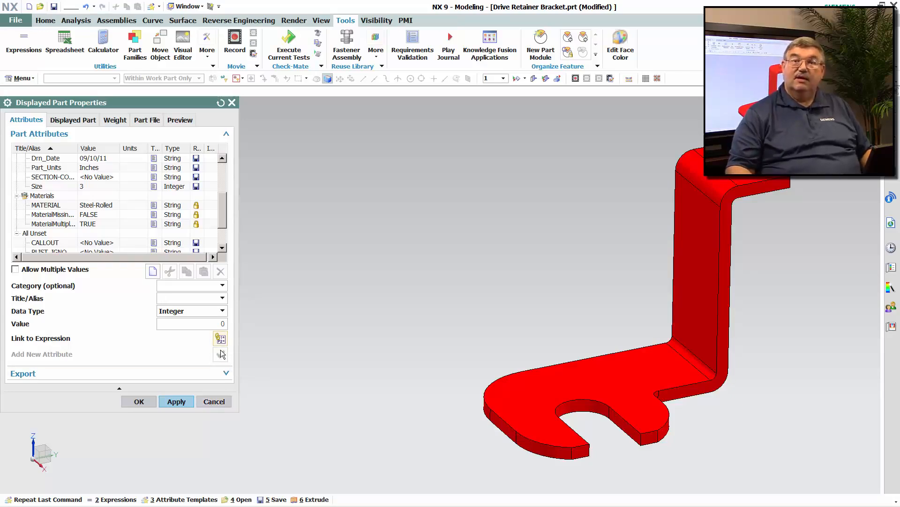
{"action": "left_click", "coordinate": [142, 405]}
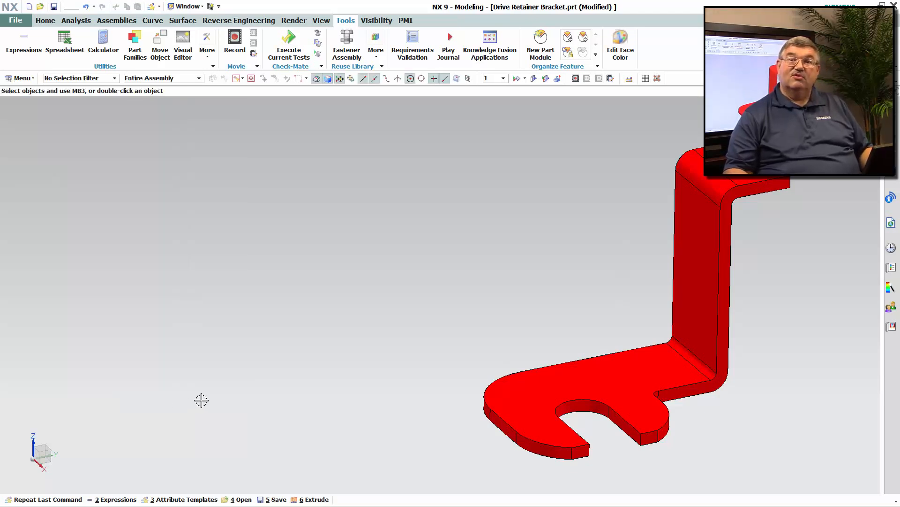
Step: Start a new expression of type List and name it Sizes
{"action": "left_click", "coordinate": [28, 49]}
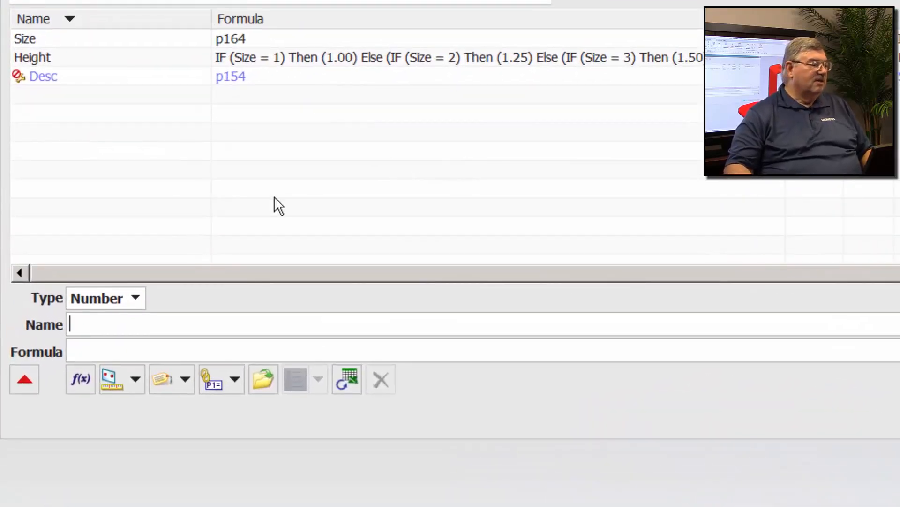
{"action": "left_click", "coordinate": [114, 304]}
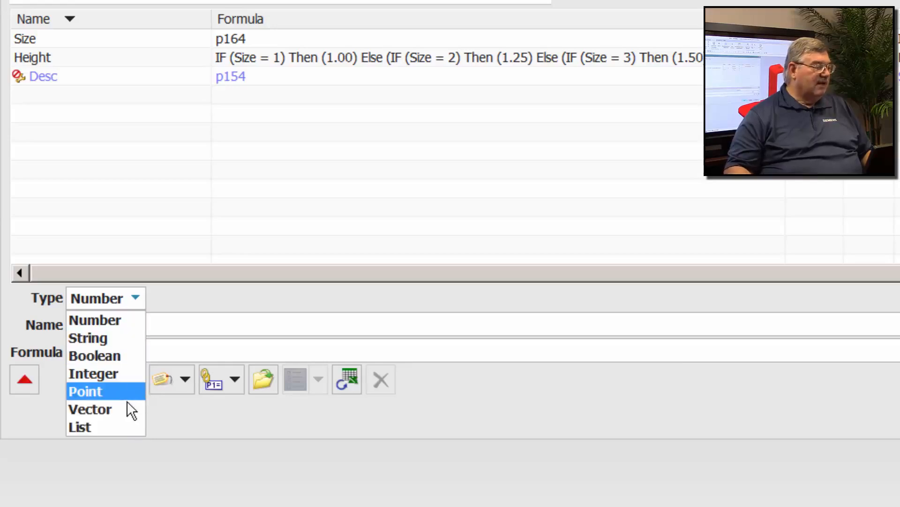
{"action": "left_click", "coordinate": [115, 430]}
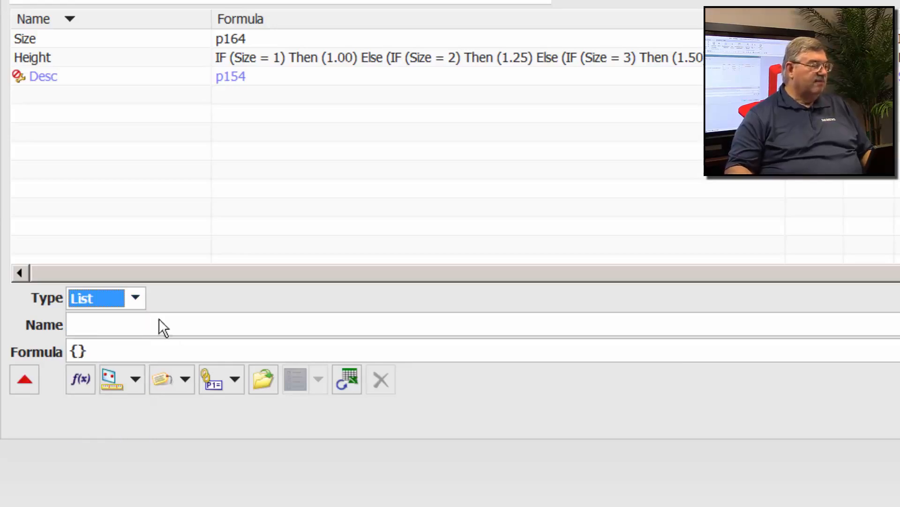
{"action": "left_click", "coordinate": [102, 328]}
{"action": "type", "text": "S"}
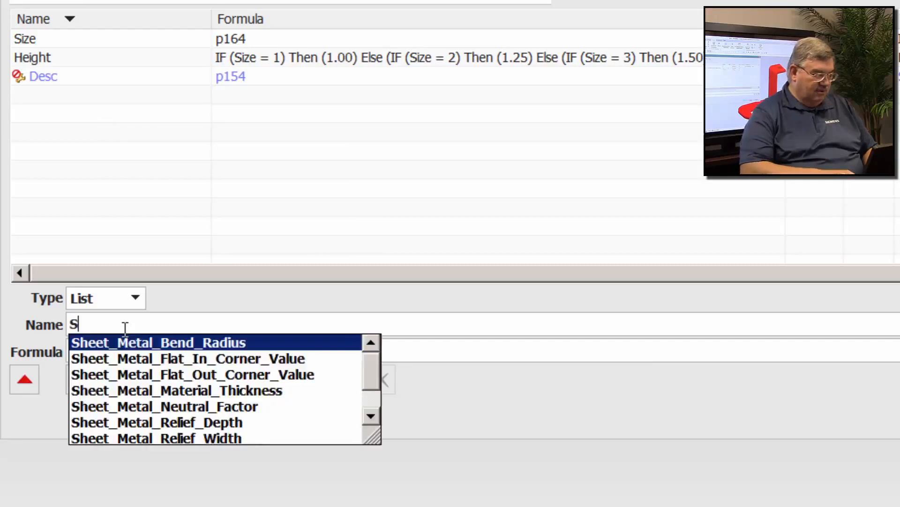
{"action": "type", "text": "izes"}
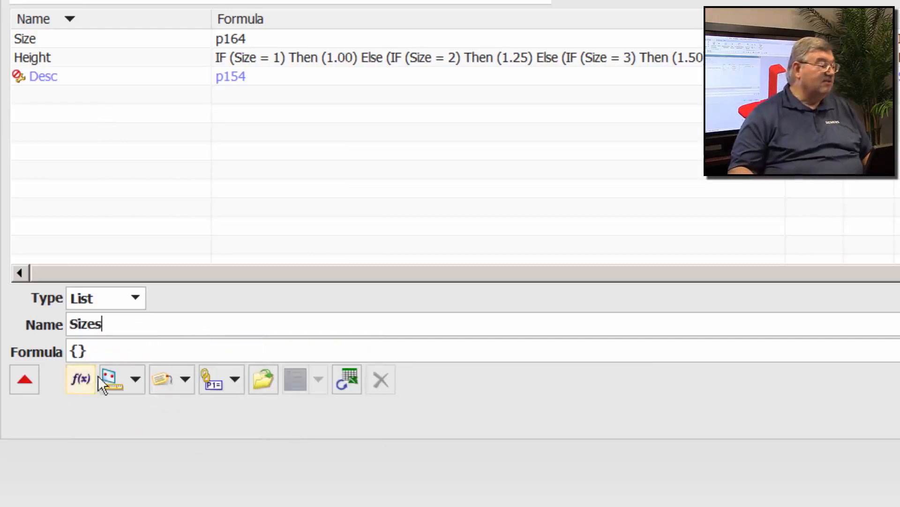
Step: Enter 1.00, 1.25 and 1.50 as the elements of the Sizes list formula and create the expression
{"action": "left_click", "coordinate": [81, 353]}
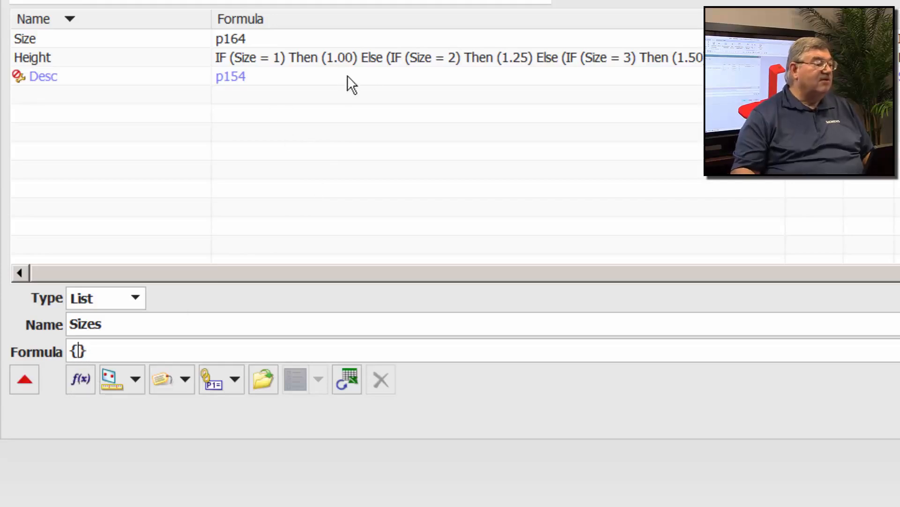
{"action": "type", "text": "1..0"}
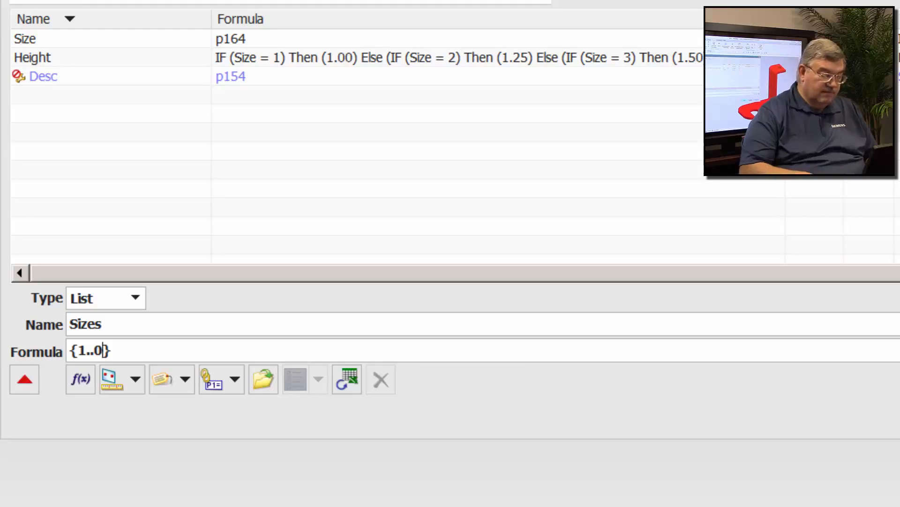
{"action": "key", "text": "BackSpace"}
{"action": "key", "text": "BackSpace"}
{"action": "type", "text": "00, 1"}
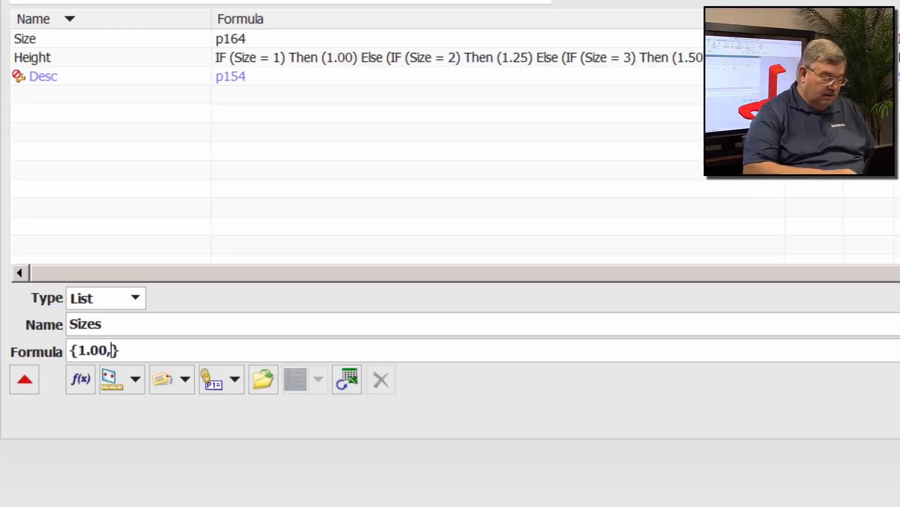
{"action": "type", "text": ",25"}
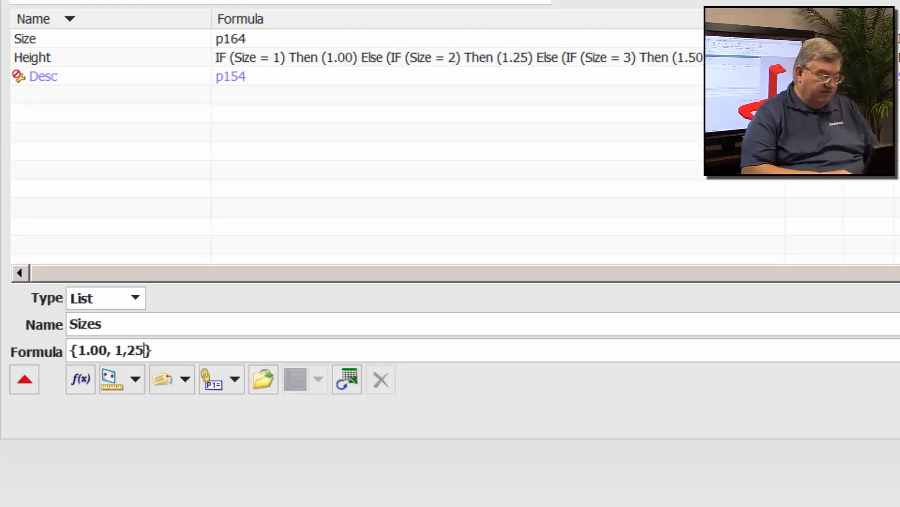
{"action": "key", "text": "BackSpace"}
{"action": "key", "text": "BackSpace"}
{"action": "key", "text": "BackSpace"}
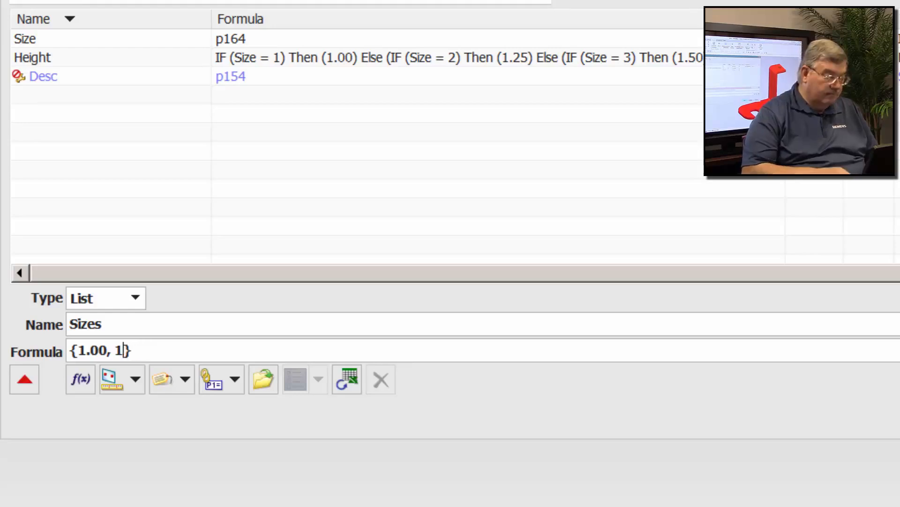
{"action": "type", "text": ".25,"}
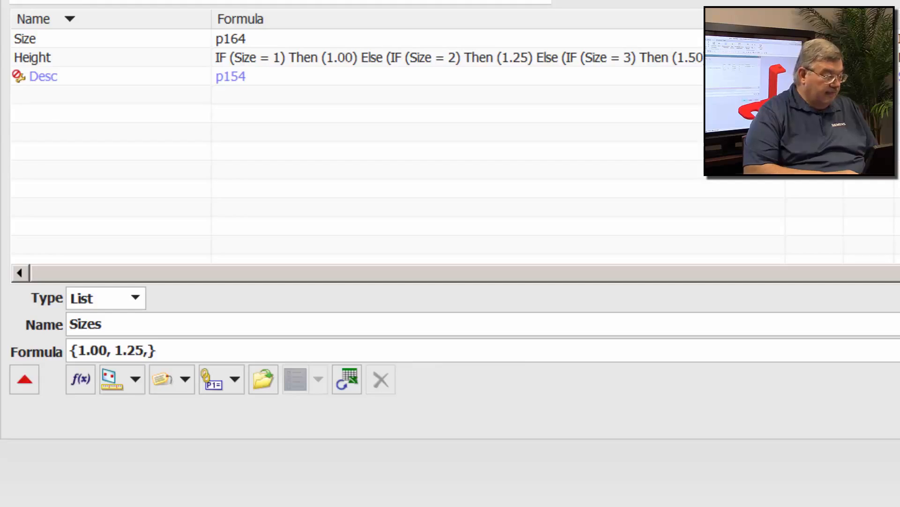
{"action": "type", "text": "1.50"}
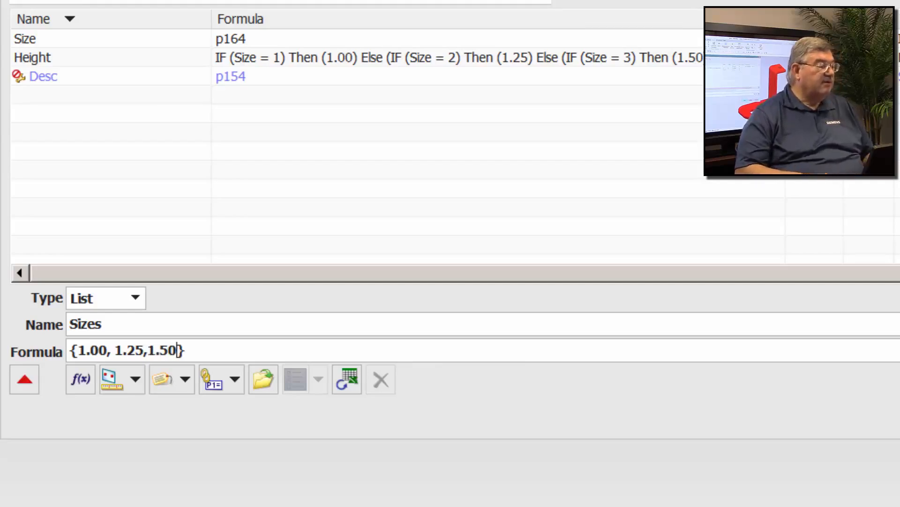
{"action": "key", "text": "Return"}
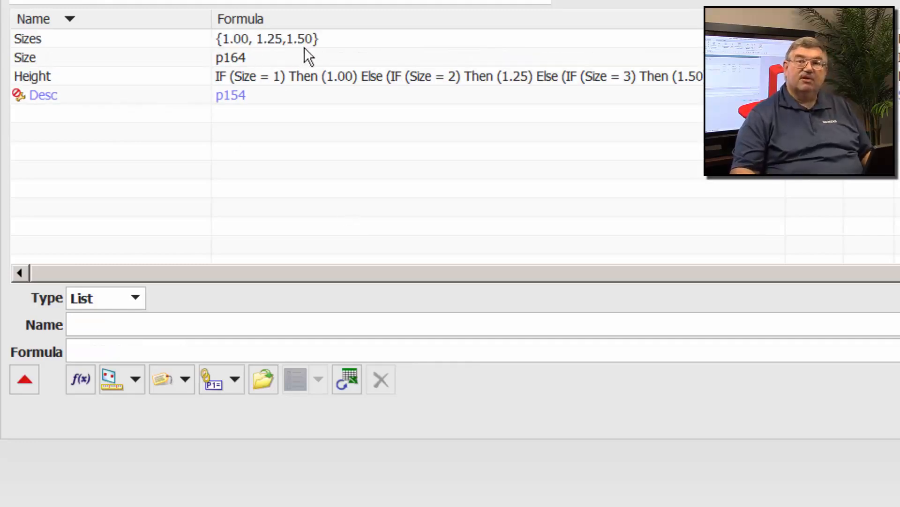
Step: Replace the Height expression's nested IF formula with an nth() function that takes Size as its first argument
{"action": "left_click", "coordinate": [243, 83]}
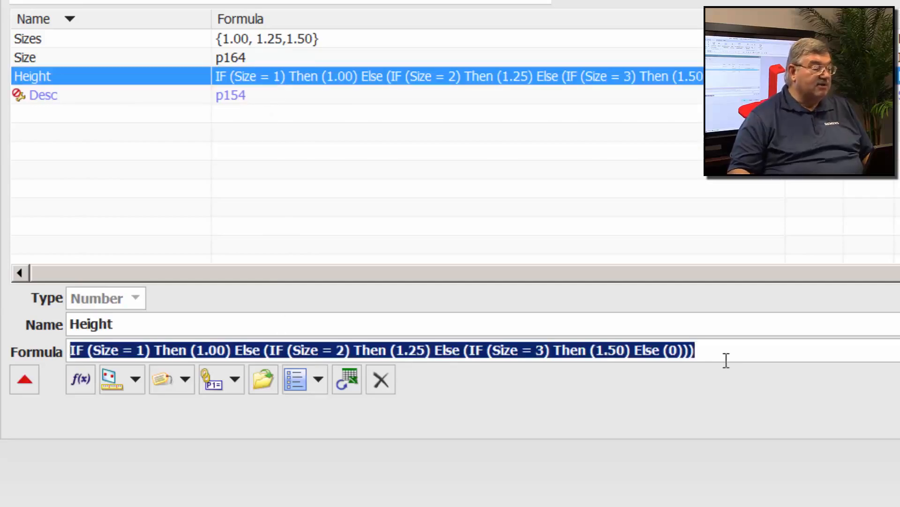
{"action": "left_click_drag", "start_coordinate": [725, 360], "coordinate": [91, 348]}
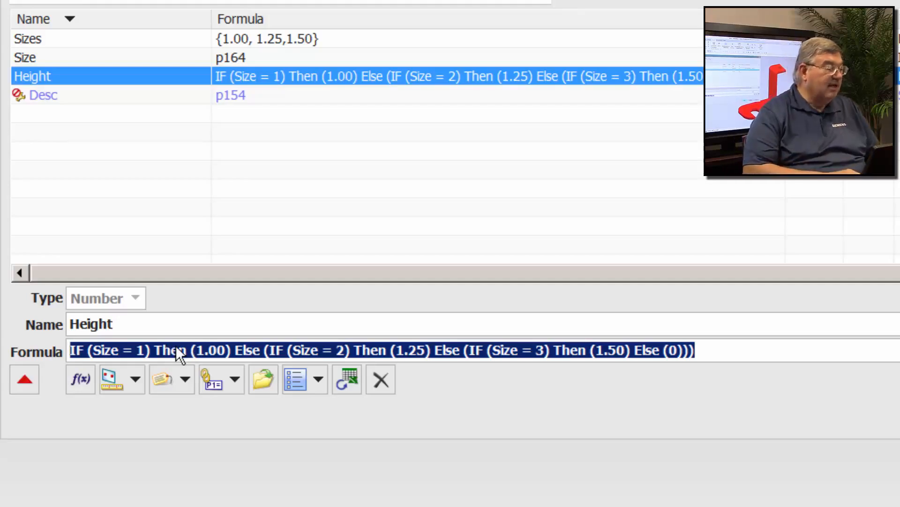
{"action": "type", "text": "nth"}
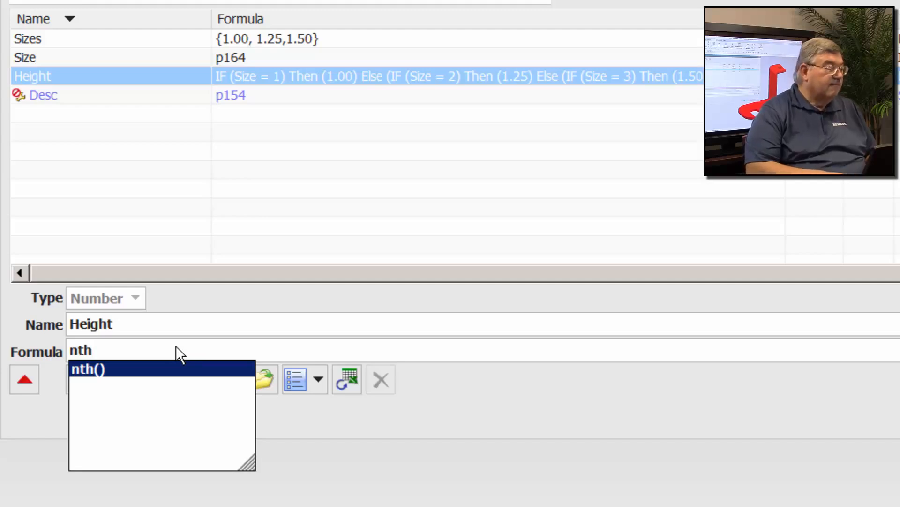
{"action": "type", "text": "("}
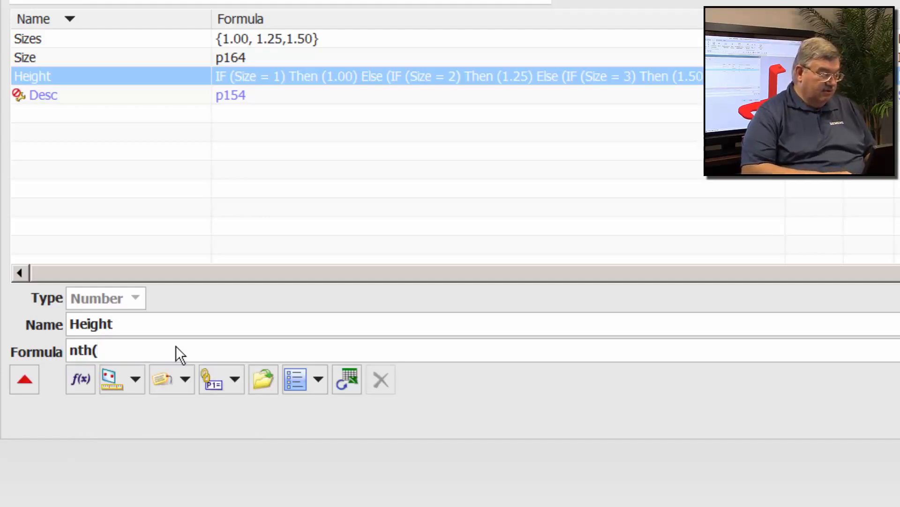
{"action": "type", "text": "s"}
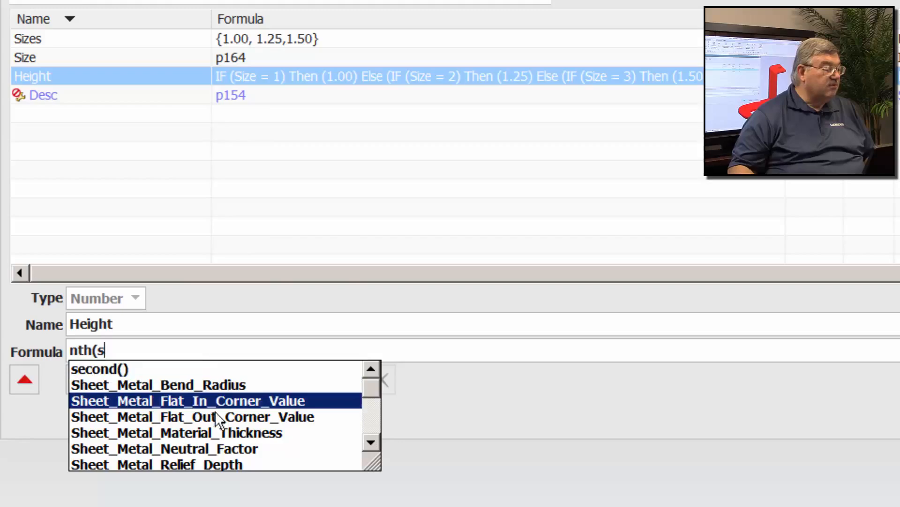
{"action": "type", "text": "i"}
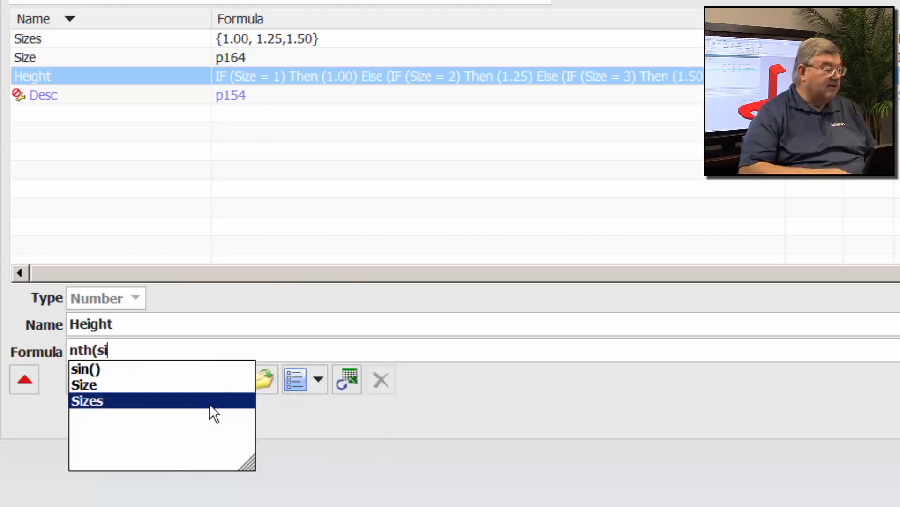
{"action": "left_click", "coordinate": [141, 403]}
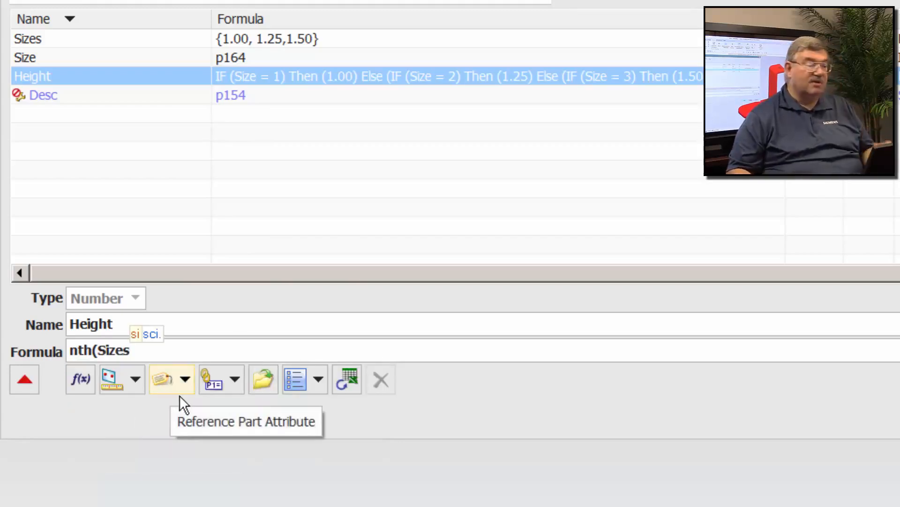
{"action": "type", "text": ","}
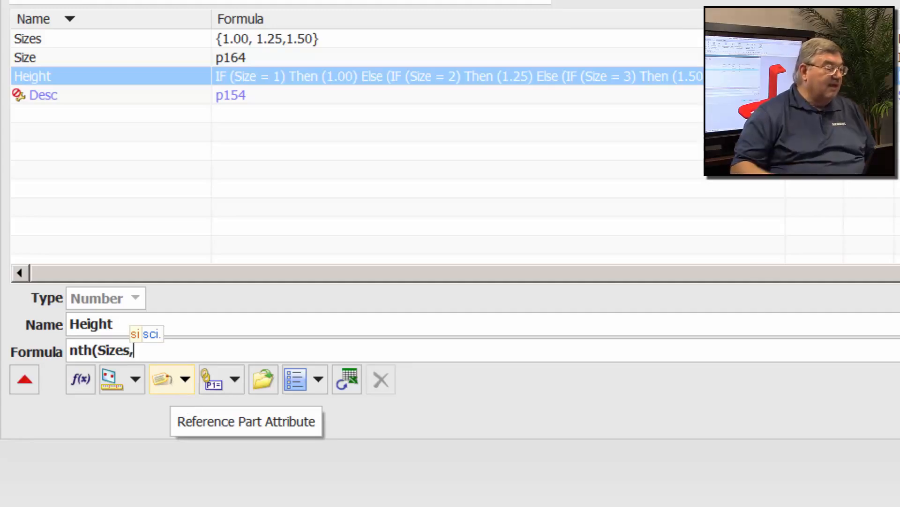
{"action": "key", "text": "BackSpace"}
{"action": "key", "text": "BackSpace"}
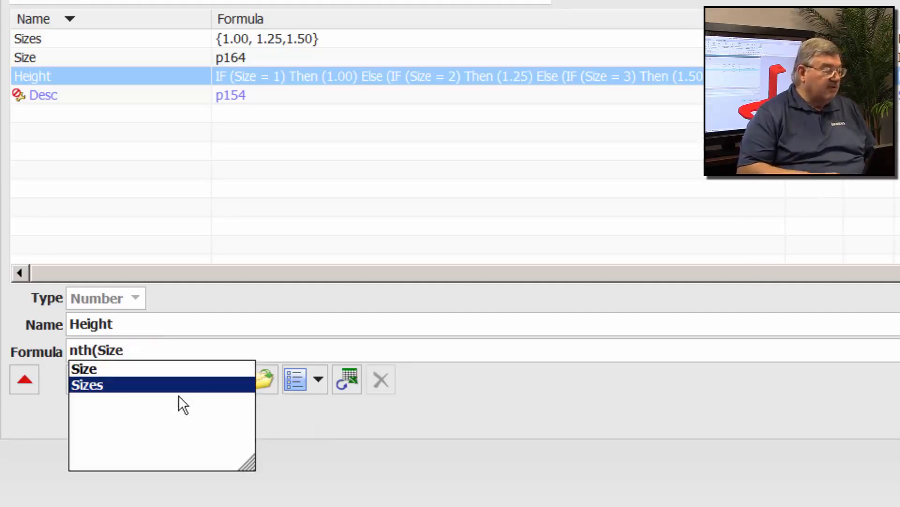
{"action": "type", "text": ","}
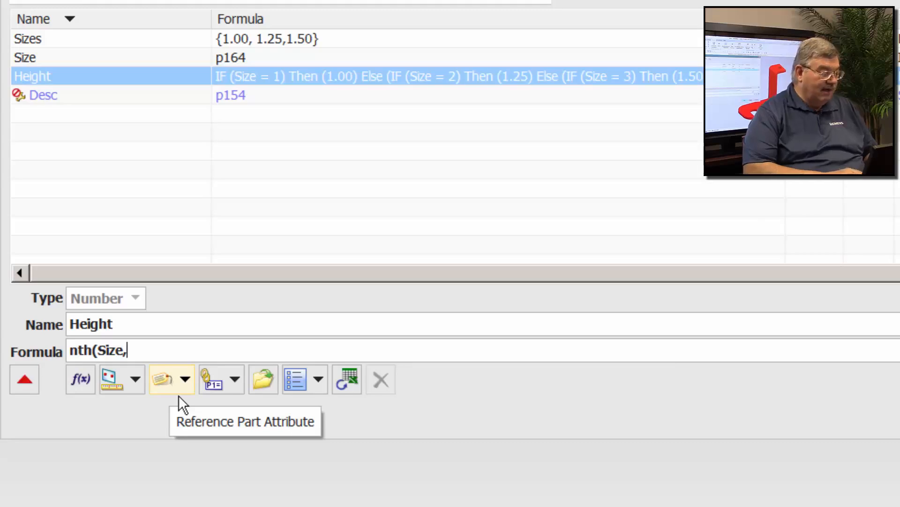
Step: Complete the Height formula with the Sizes list as second argument, giving nth(Size,Sizes), and accept the expressions
{"action": "type", "text": "siz"}
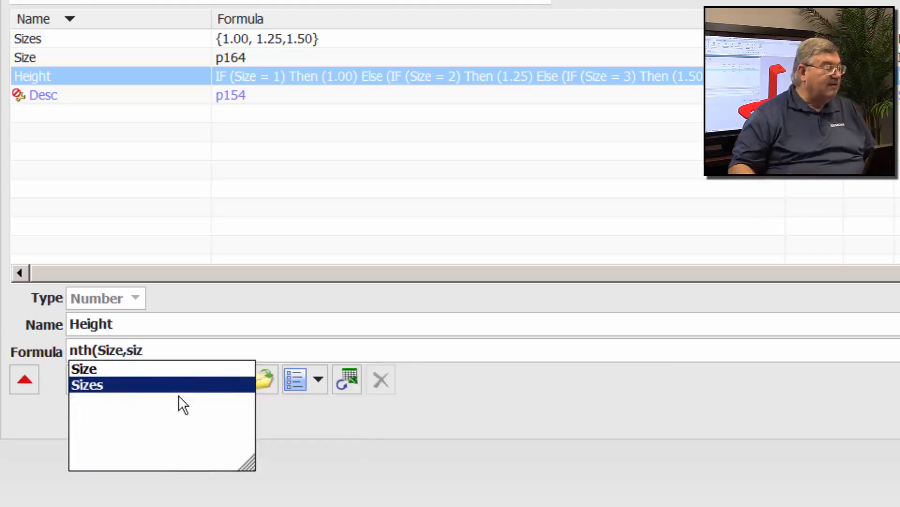
{"action": "key", "text": "Return"}
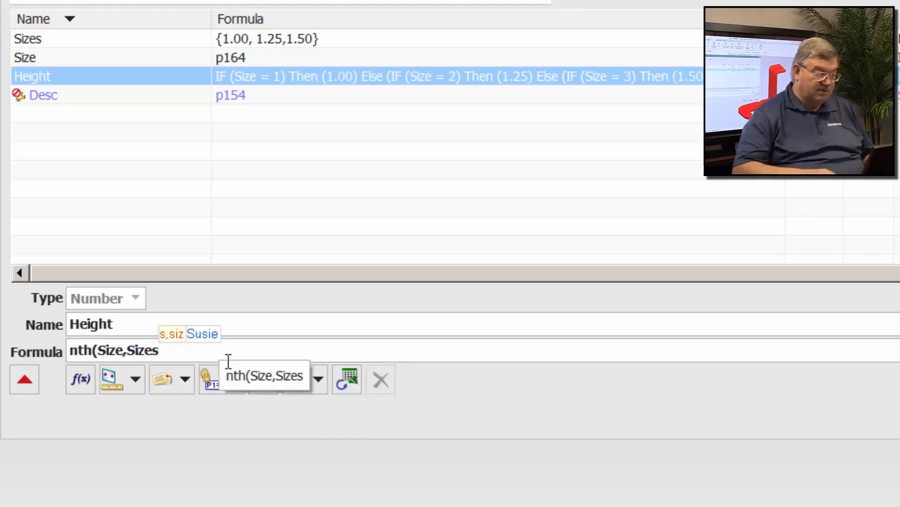
{"action": "type", "text": ")"}
{"action": "key", "text": "Return"}
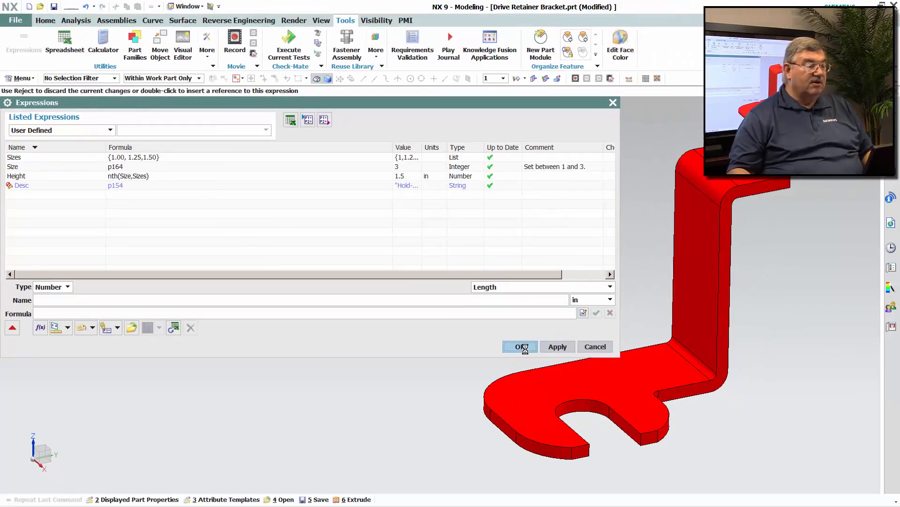
{"action": "left_click", "coordinate": [522, 346]}
{"action": "left_click", "coordinate": [23, 42]}
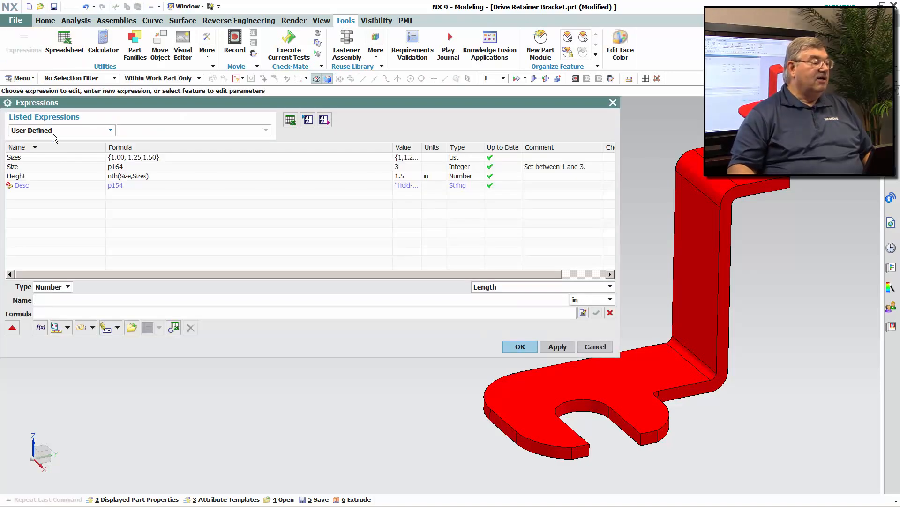
Step: Set the Size attribute in the displayed part's properties to 1, apply it to the bracket, and close the properties
{"action": "left_click", "coordinate": [20, 21]}
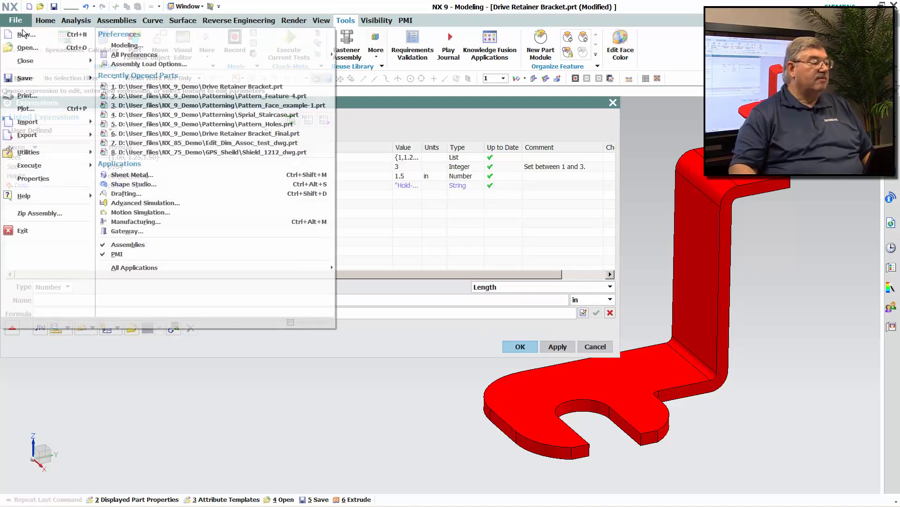
{"action": "left_click", "coordinate": [49, 180]}
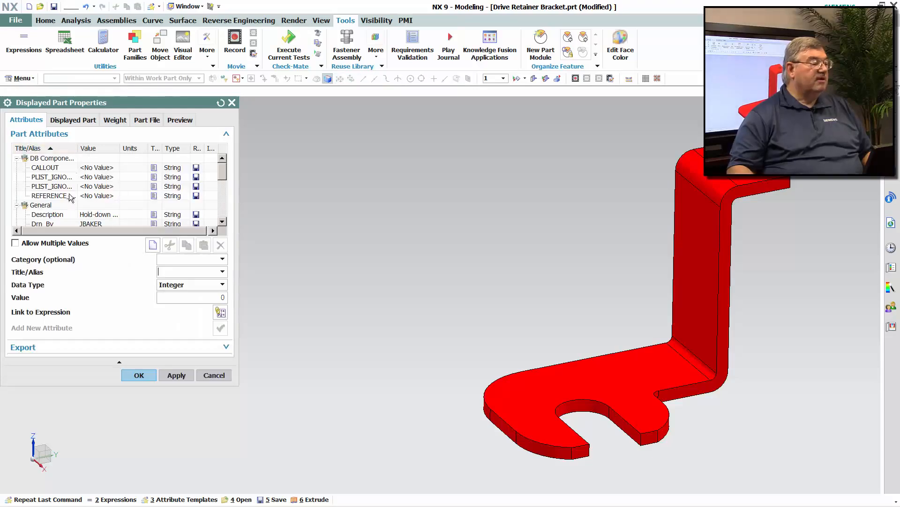
{"action": "scroll", "coordinate": [71, 197], "scroll_direction": "down", "scroll_amount": 2}
{"action": "left_click", "coordinate": [61, 205]}
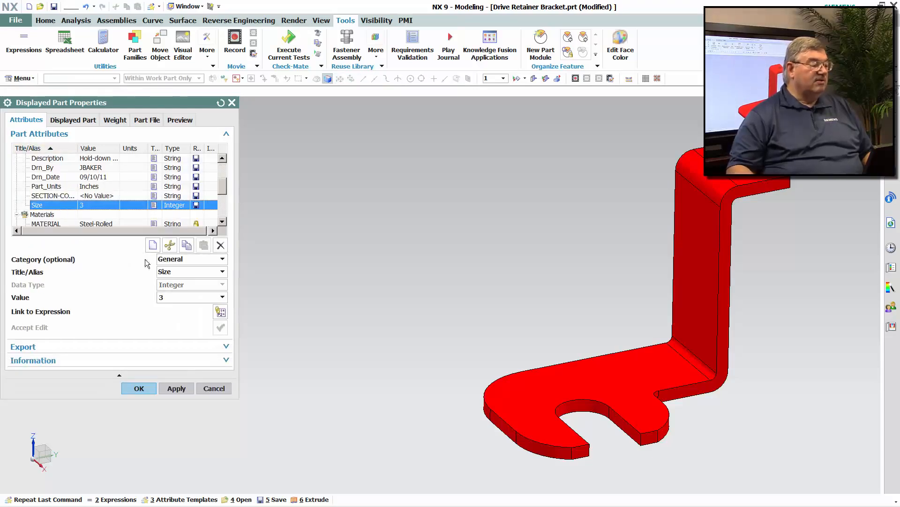
{"action": "left_click", "coordinate": [176, 302]}
{"action": "left_click", "coordinate": [174, 315]}
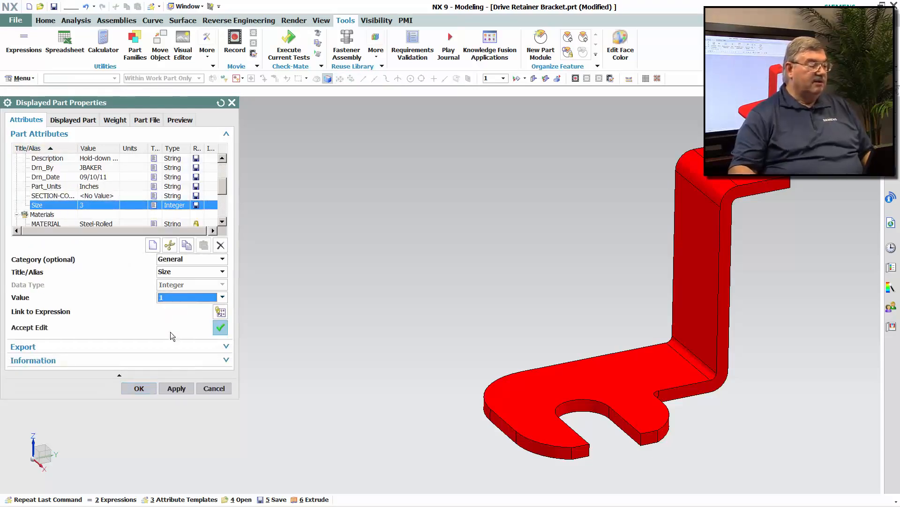
{"action": "left_click", "coordinate": [180, 395]}
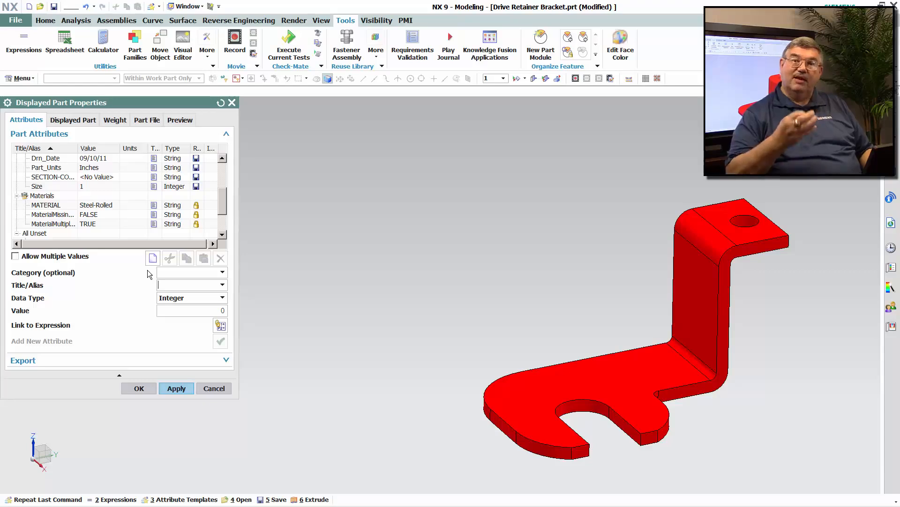
{"action": "left_click", "coordinate": [214, 388]}
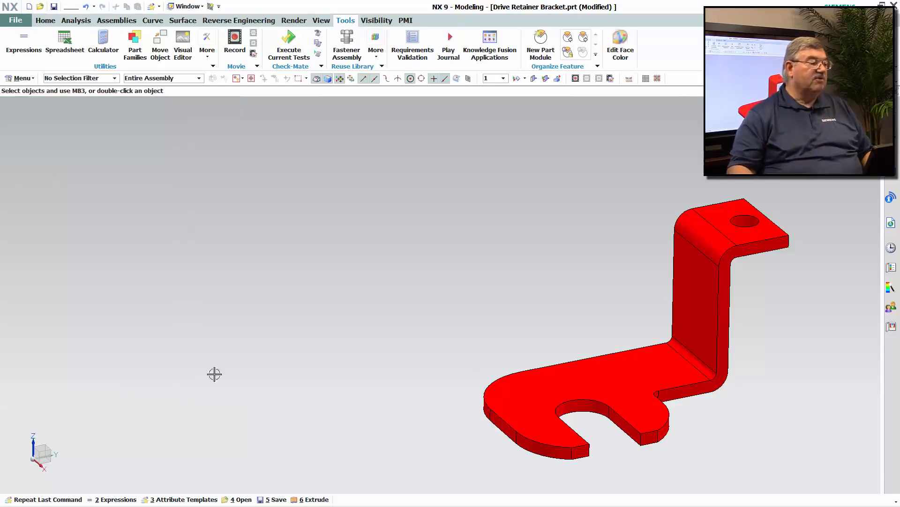
Step: Open the expressions list to check the Size value and the Height driven by the nth() formula
{"action": "left_click", "coordinate": [34, 42]}
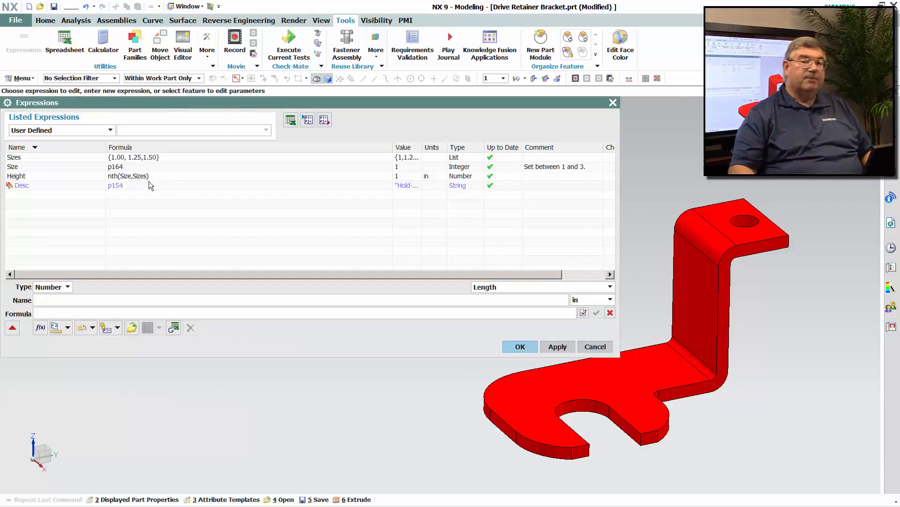